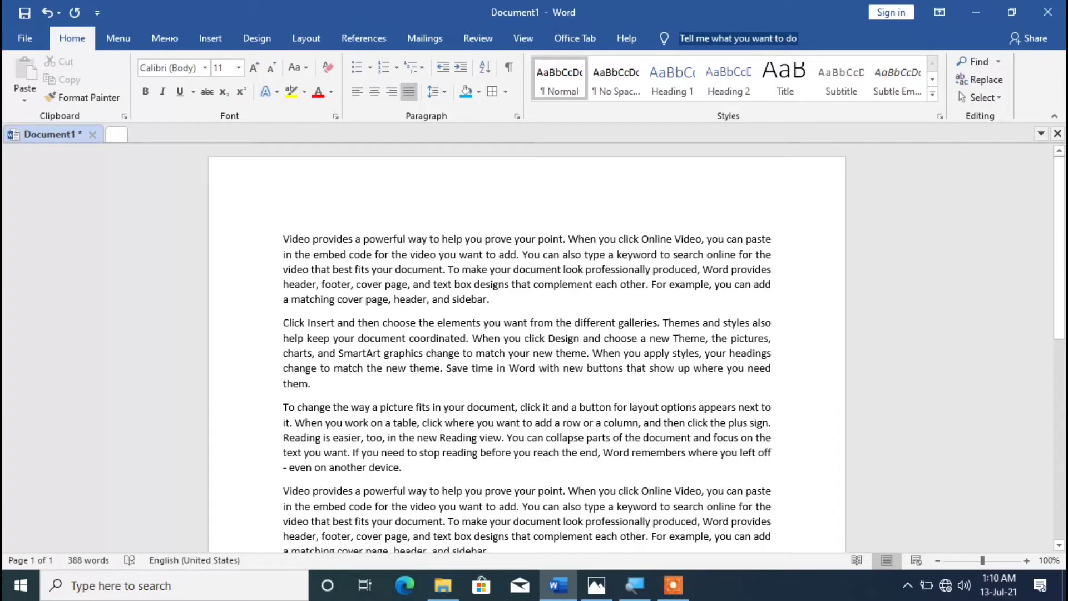
# Step: Left-align all the text in the document
pyautogui.hotkey('ctrl', 'a')
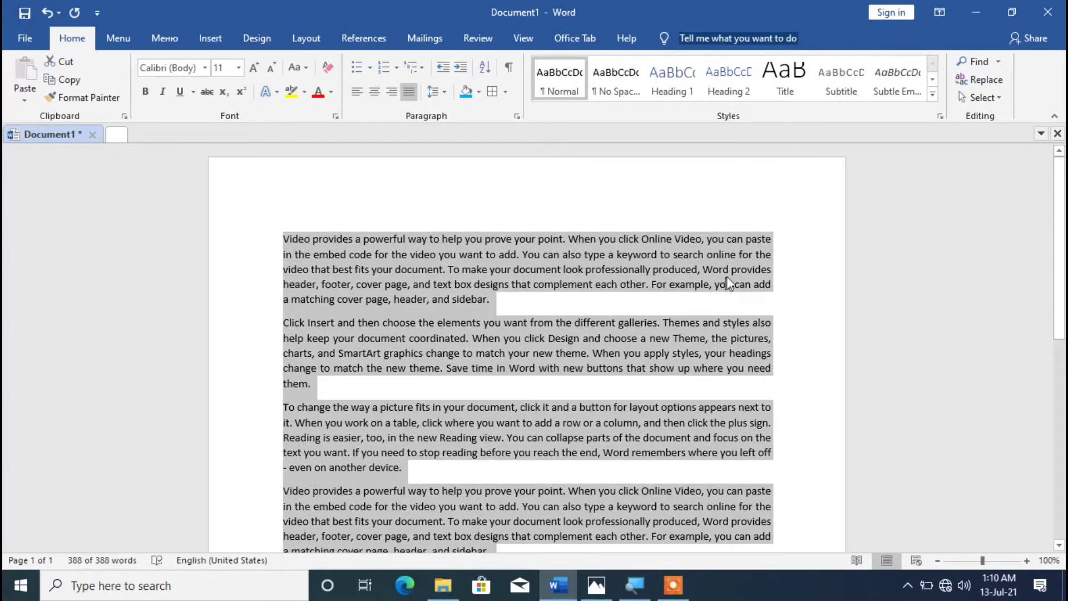
pyautogui.scroll(-5, 734, 311)
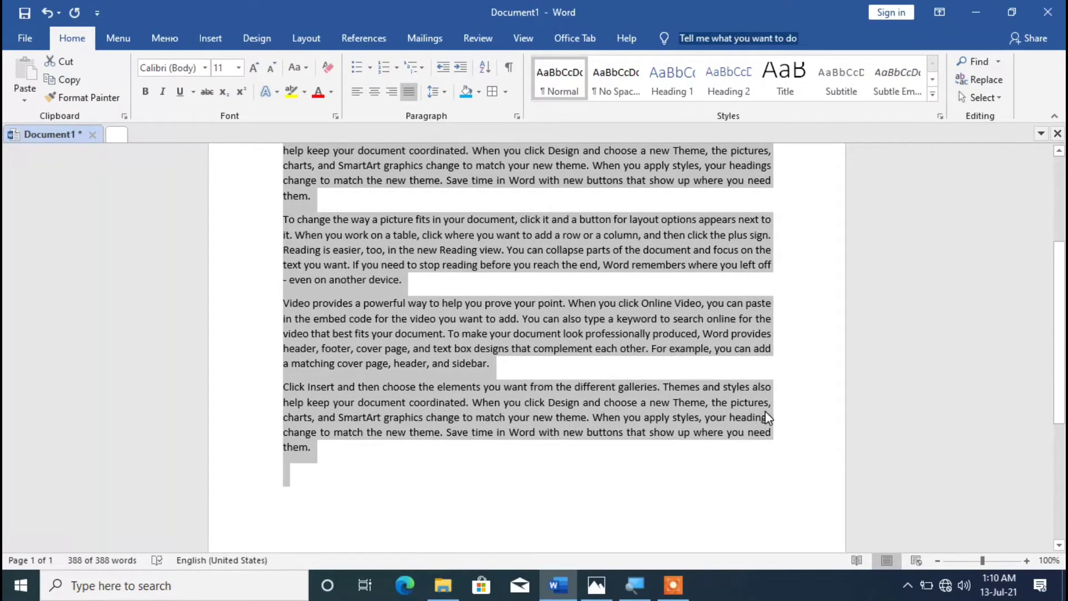
pyautogui.scroll(5, 766, 414)
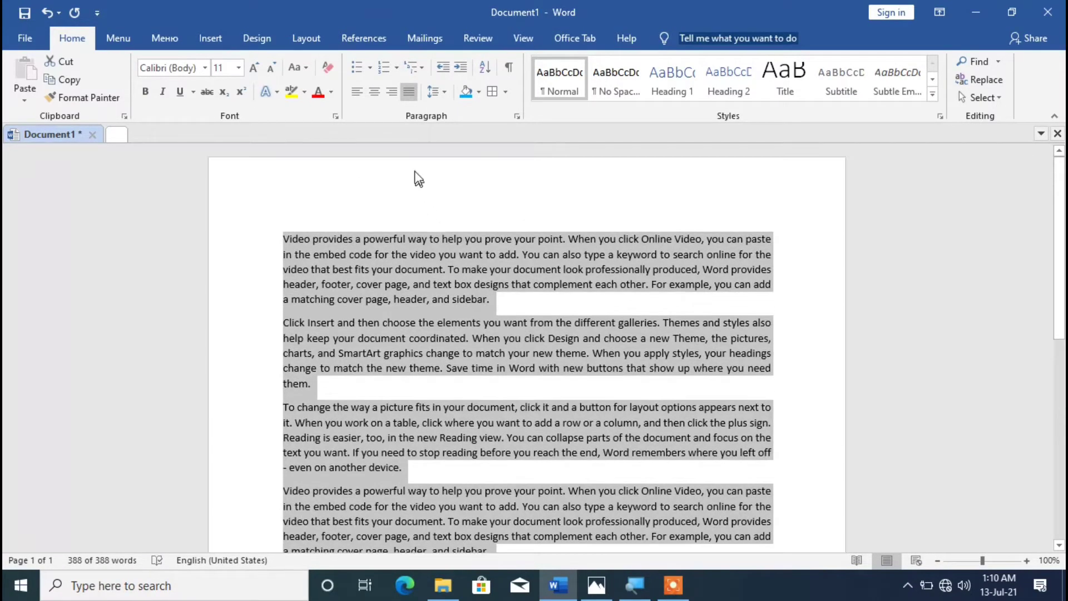
pyautogui.click(357, 93)
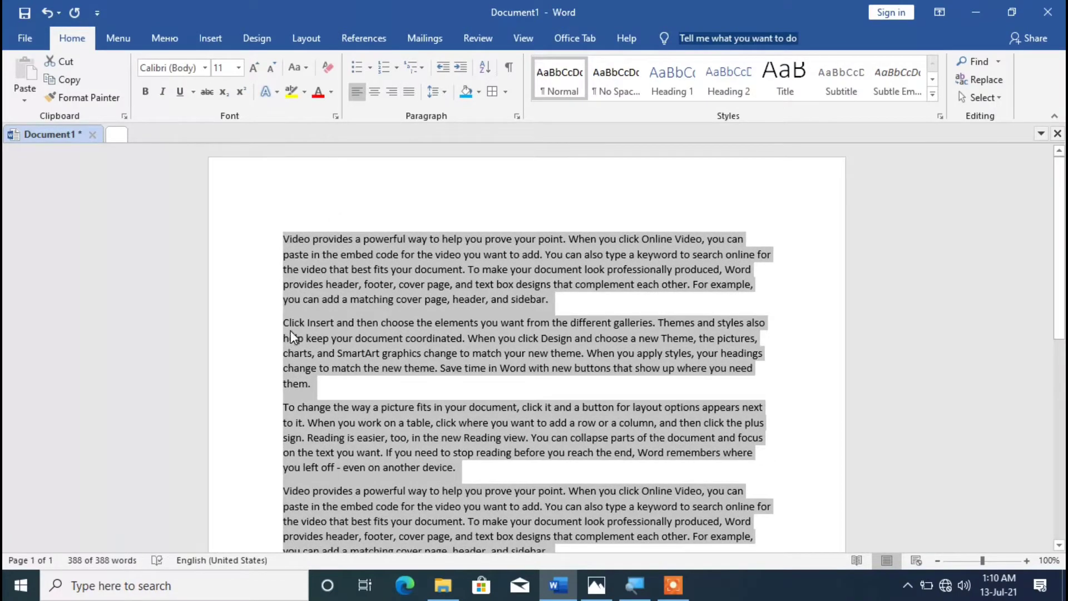
pyautogui.scroll(-4, 327, 386)
pyautogui.scroll(4, 322, 367)
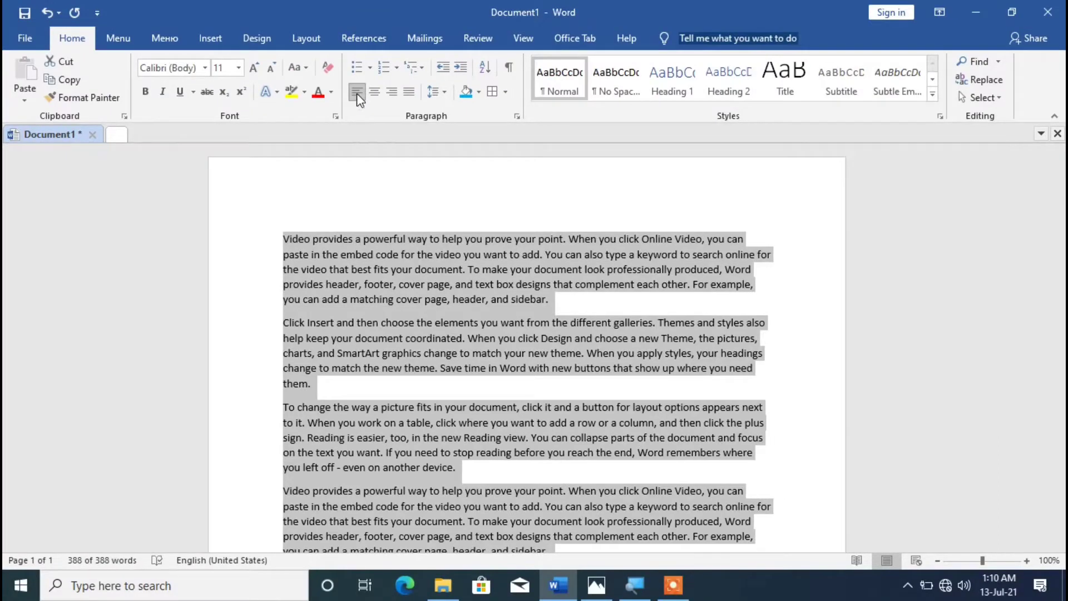
# Step: Center the whole document's text and change it to right alignment
pyautogui.click(376, 94)
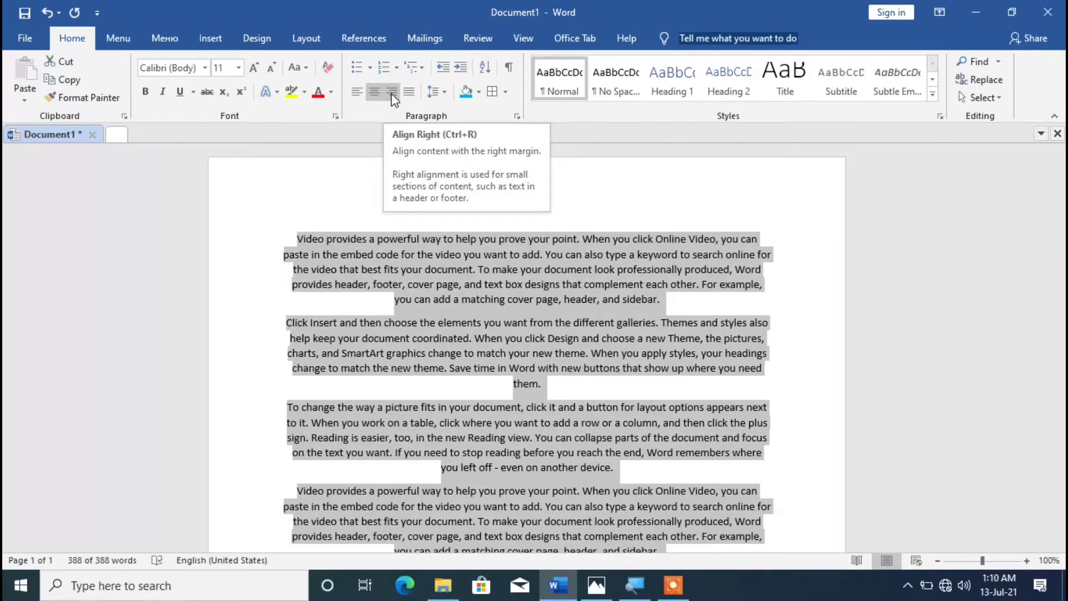
pyautogui.click(392, 92)
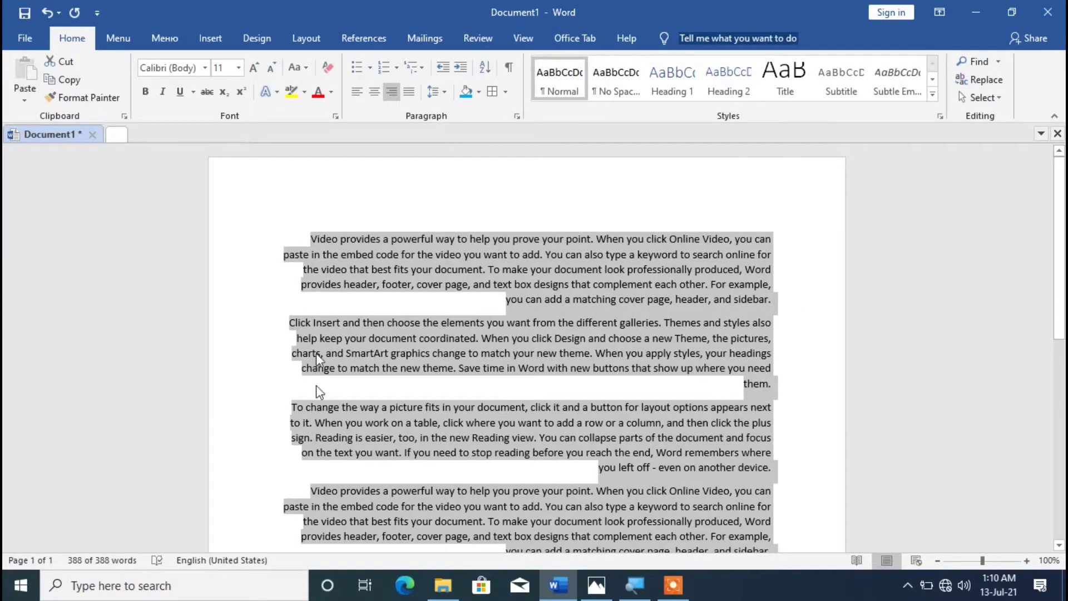
pyautogui.scroll(-4, 665, 415)
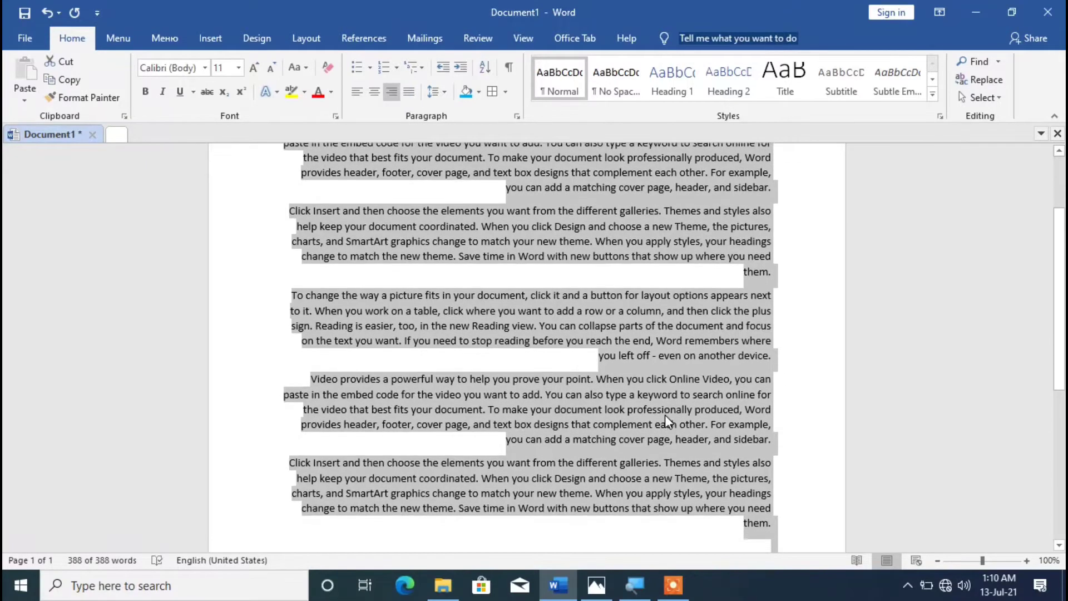
# Step: Justify all the paragraphs in the document and clear the selection
pyautogui.click(408, 92)
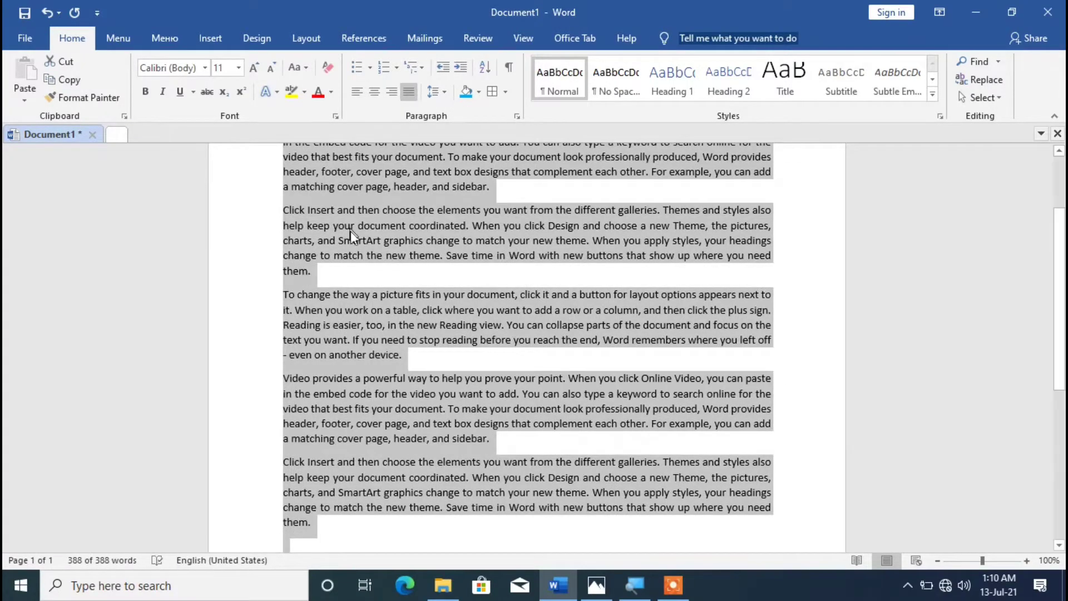
pyautogui.scroll(4, 545, 431)
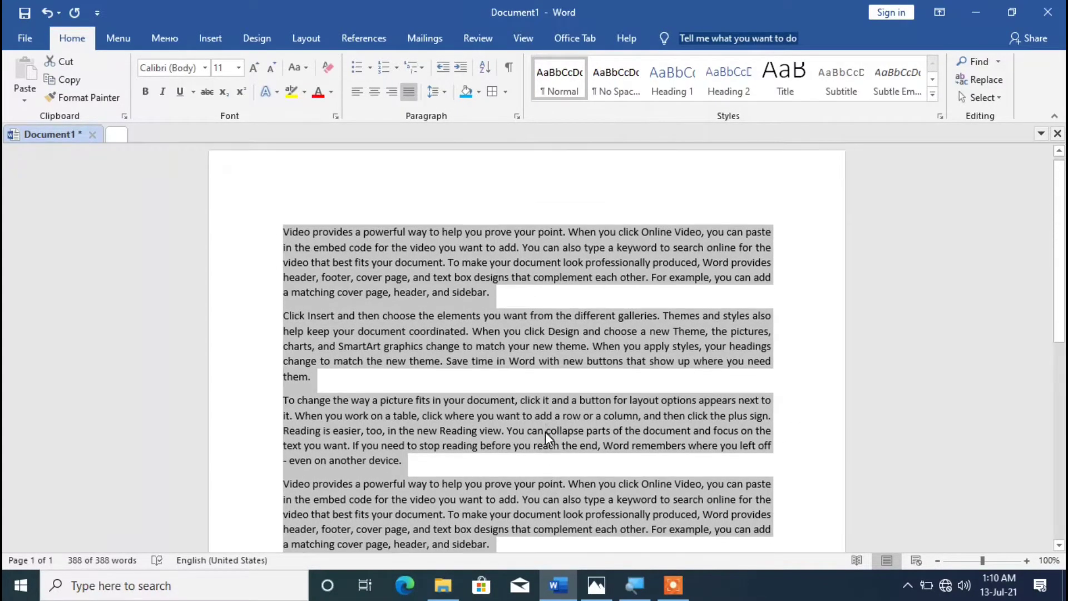
pyautogui.click(632, 220)
# Step: Set the line spacing of the first paragraph to 1.5
pyautogui.moveTo(282, 235); pyautogui.dragTo(513, 299)
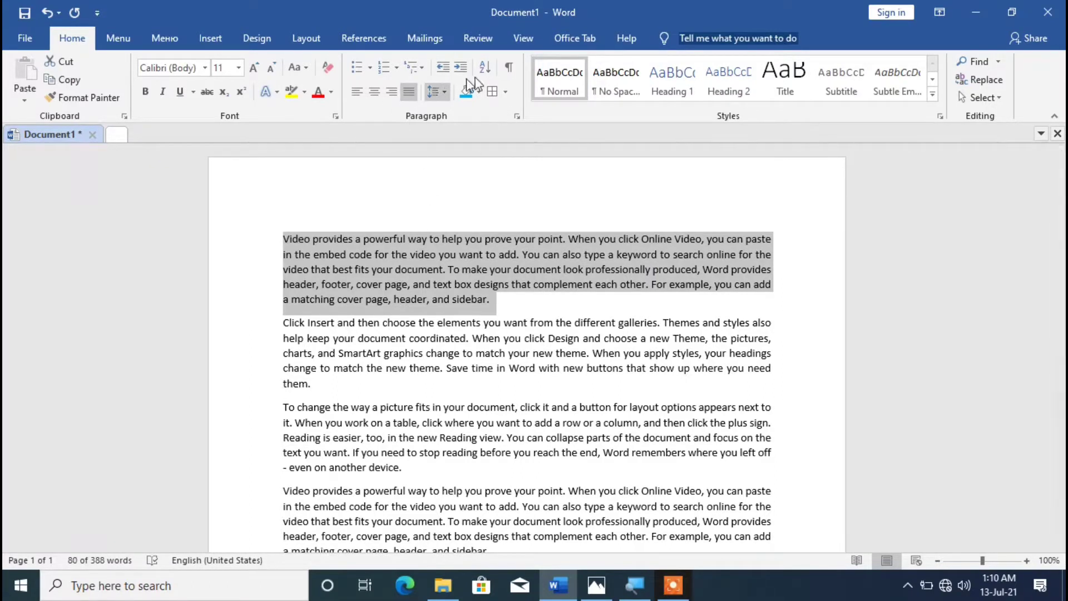
pyautogui.click(446, 94)
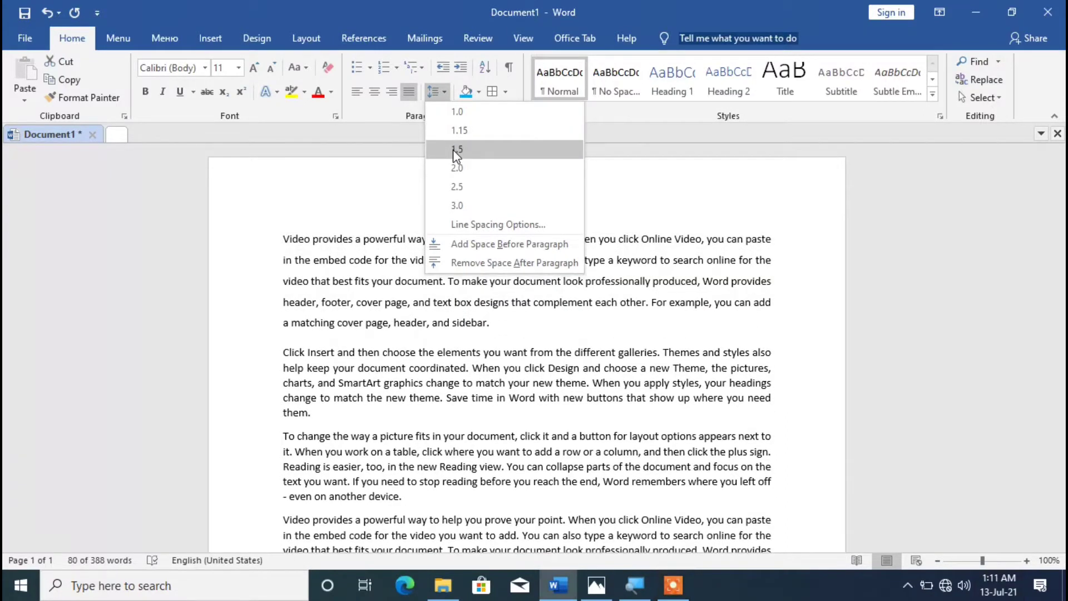
pyautogui.click(454, 149)
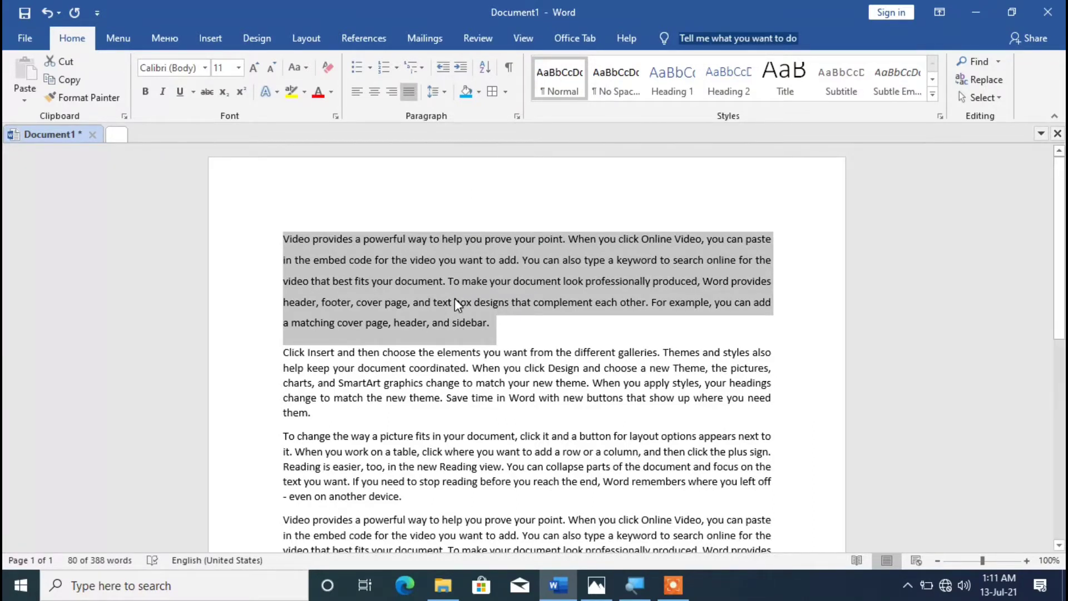
pyautogui.click(537, 332)
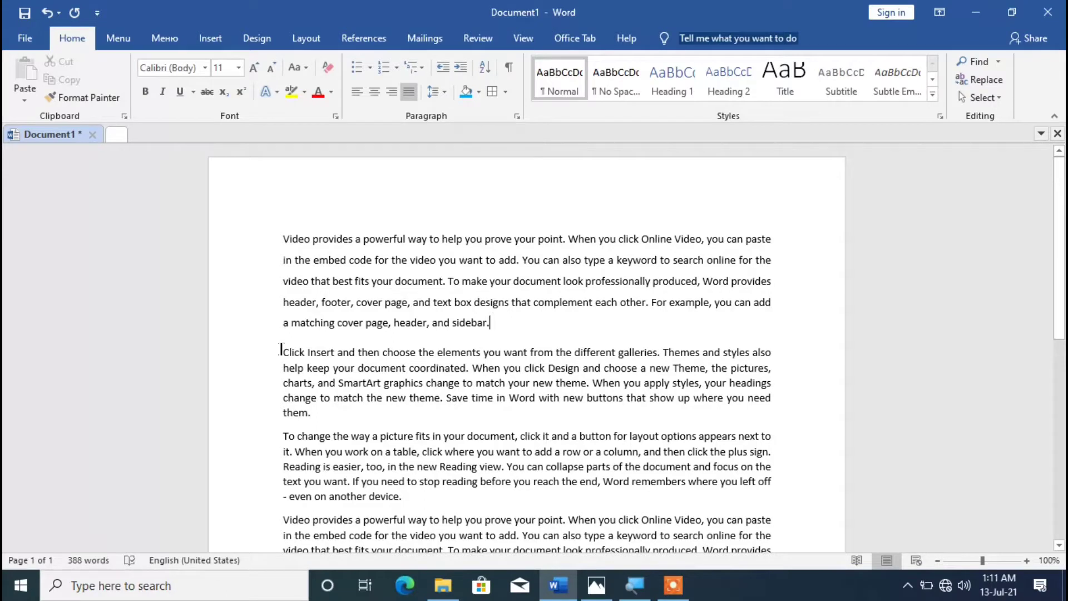
# Step: Apply the standard dark blue shading to the second paragraph, beginning "Click Insert"
pyautogui.moveTo(281, 349); pyautogui.dragTo(327, 416)
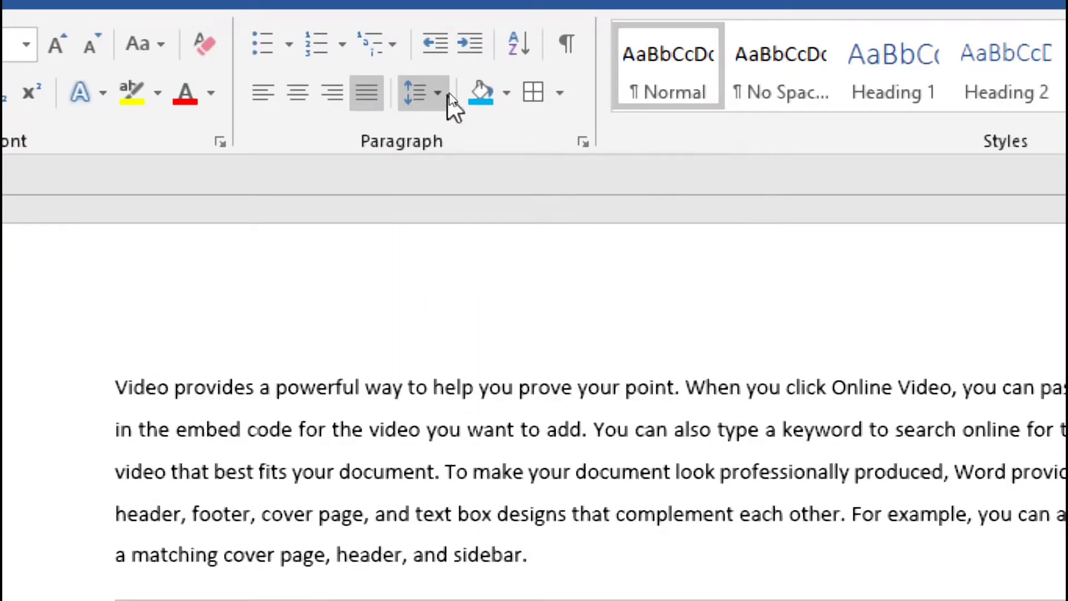
pyautogui.click(506, 94)
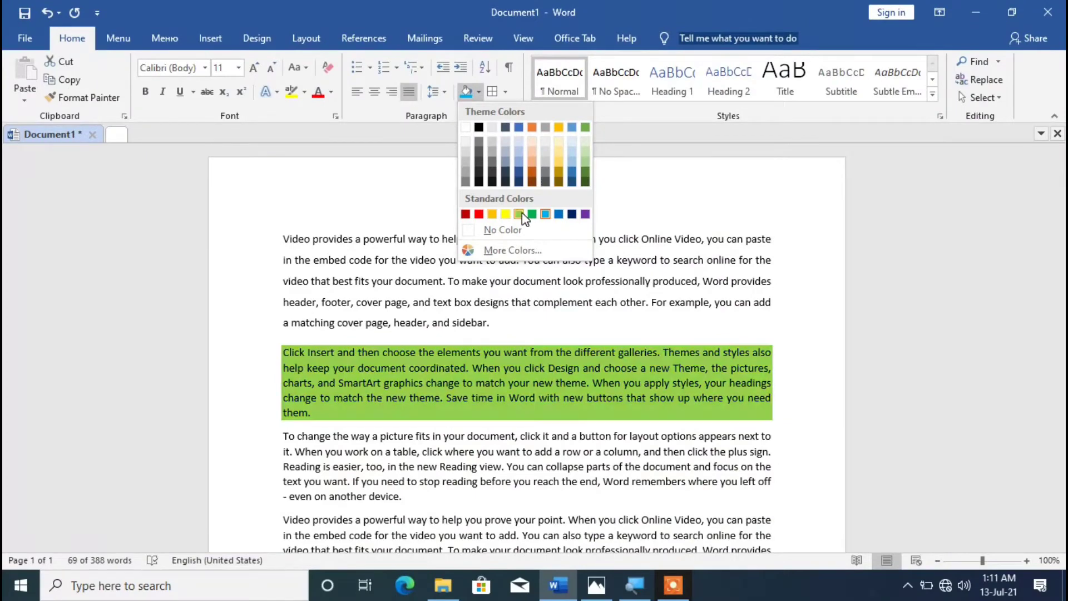
pyautogui.click(572, 214)
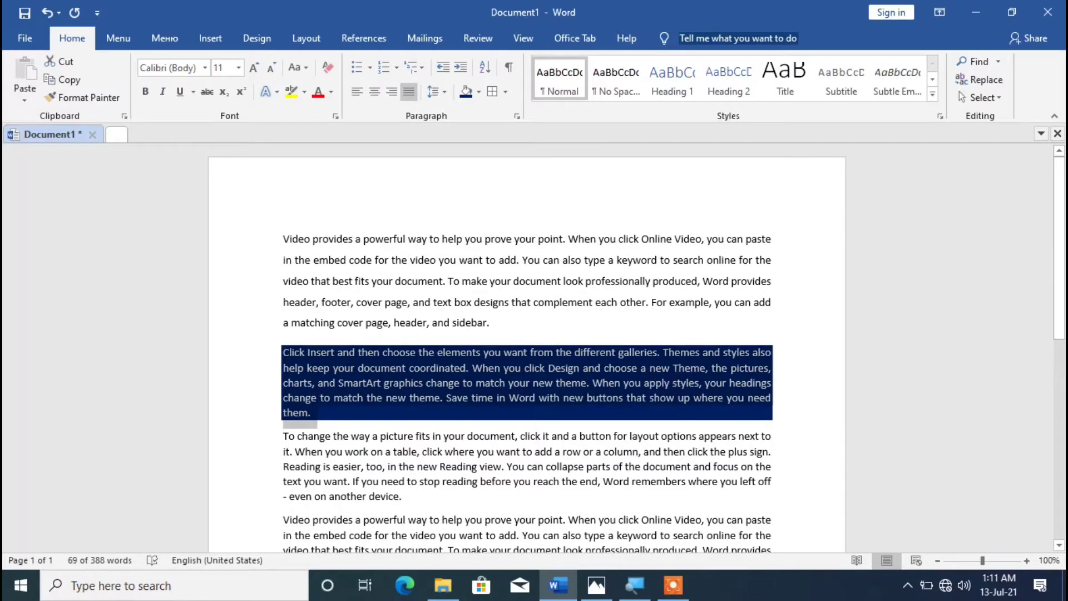
pyautogui.click(396, 496)
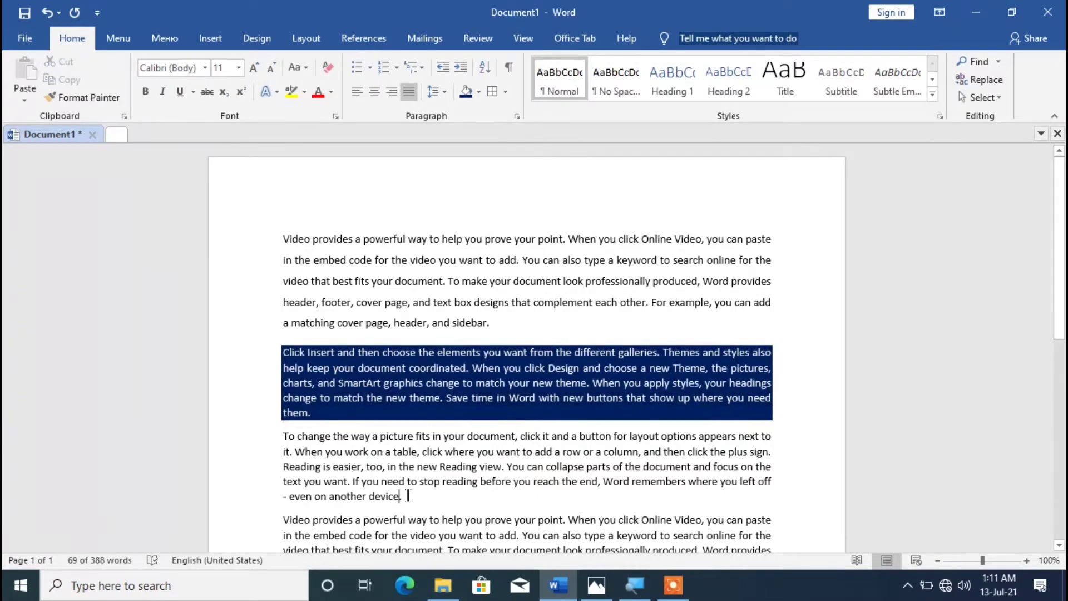
# Step: Set the spacing before the third paragraph, beginning "To change the way", to 18 pt
pyautogui.scroll(-2, 333, 434)
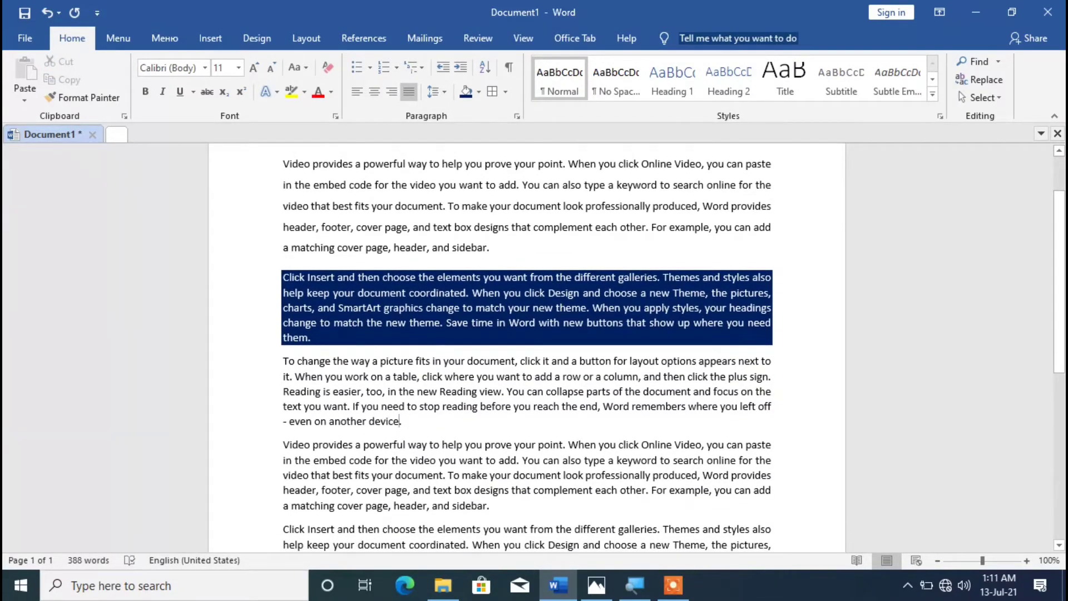
pyautogui.moveTo(283, 360); pyautogui.dragTo(411, 441)
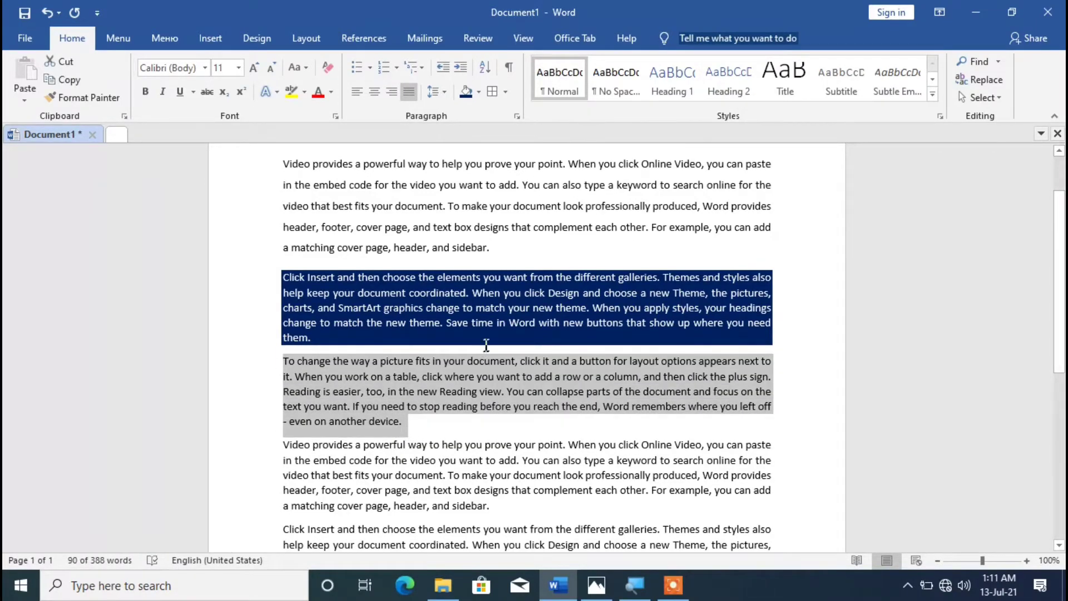
pyautogui.scroll(-2, 486, 346)
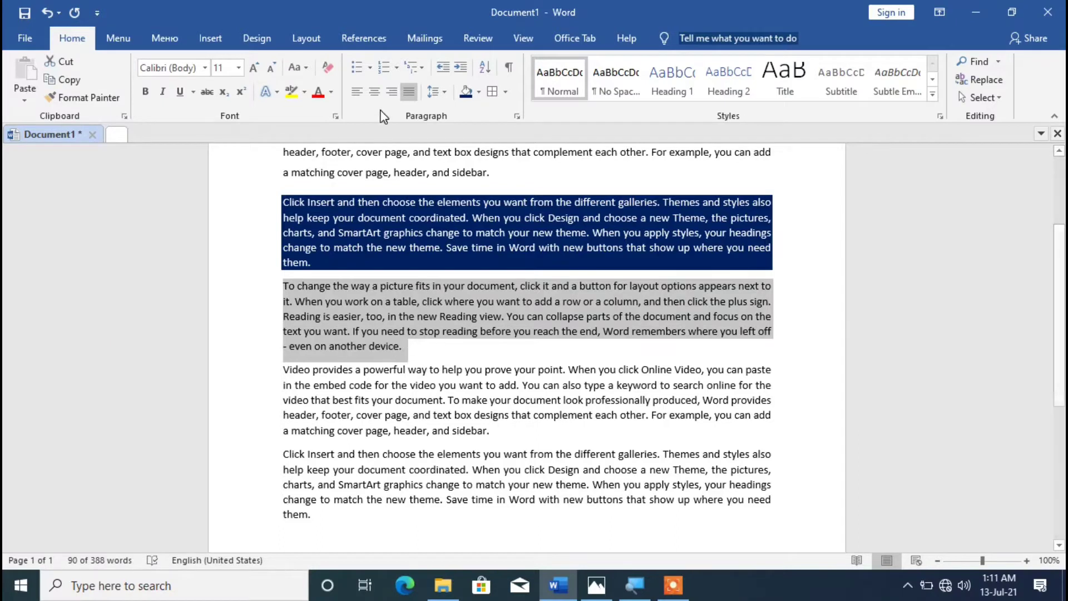
pyautogui.click(448, 94)
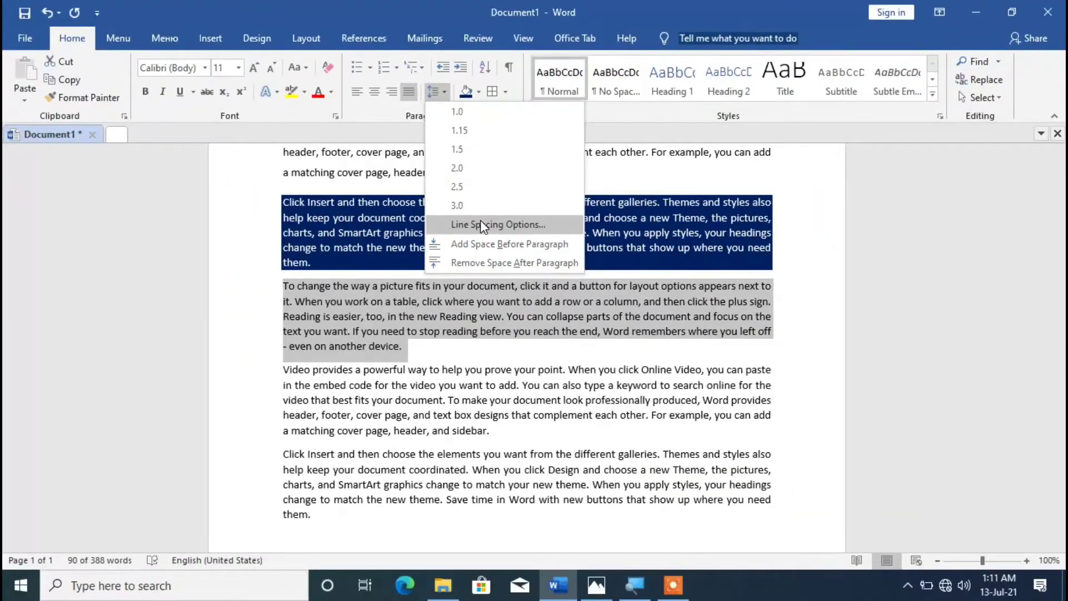
pyautogui.click(479, 223)
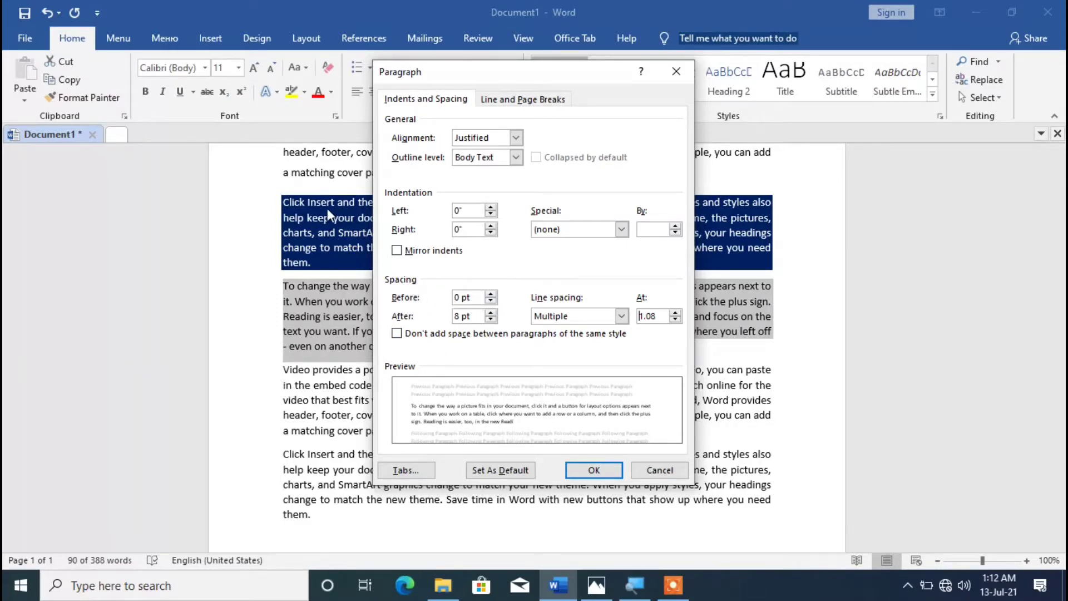
pyautogui.click(492, 294)
pyautogui.click(491, 294)
pyautogui.click(491, 294)
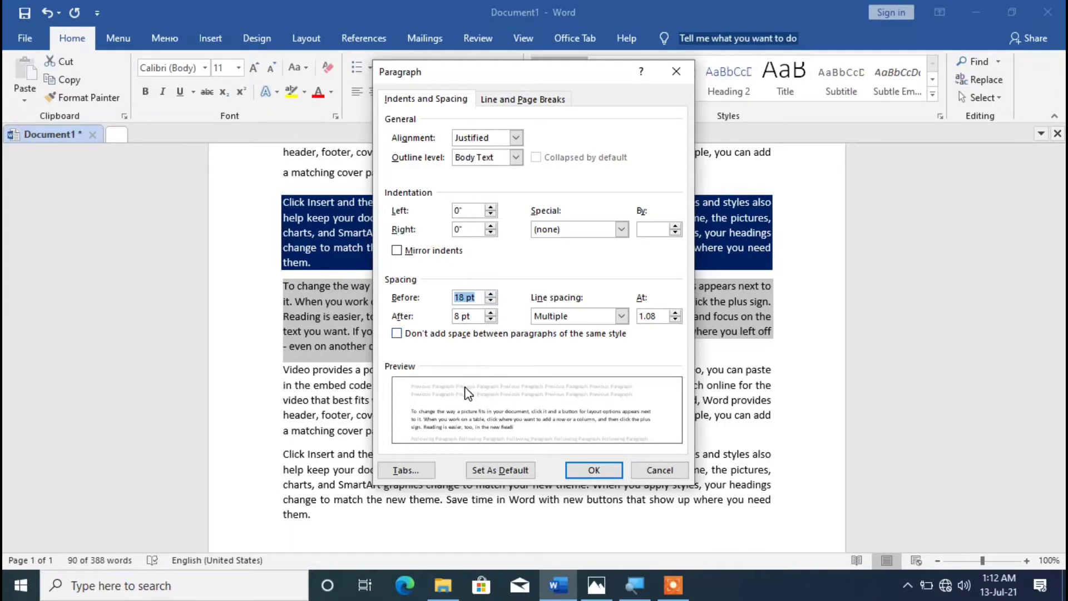
pyautogui.click(594, 471)
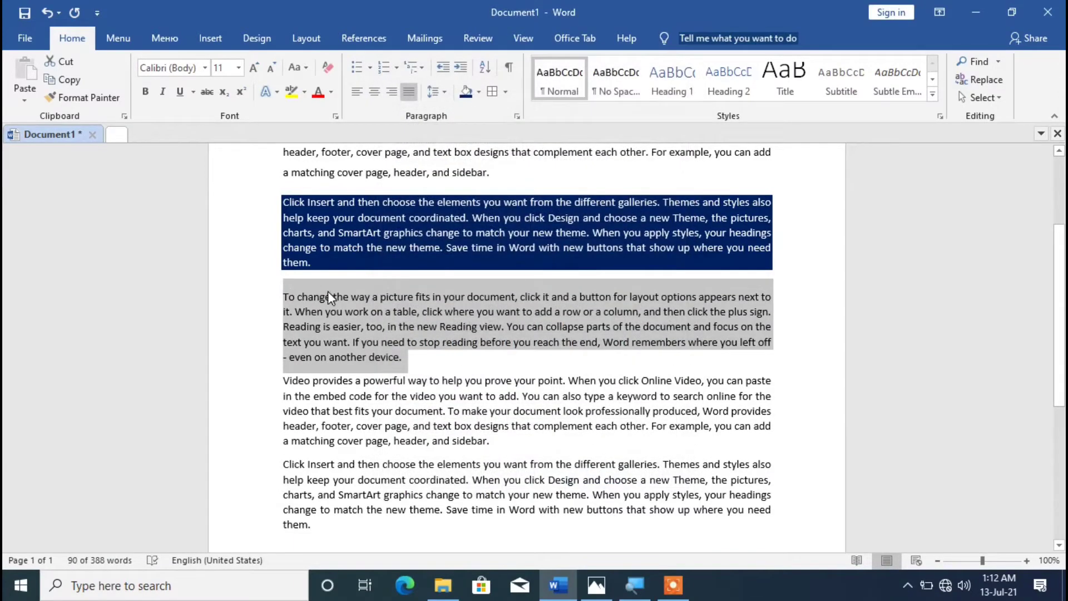
# Step: Increase the spacing before the third paragraph to 36 pt
pyautogui.click(448, 93)
pyautogui.click(490, 219)
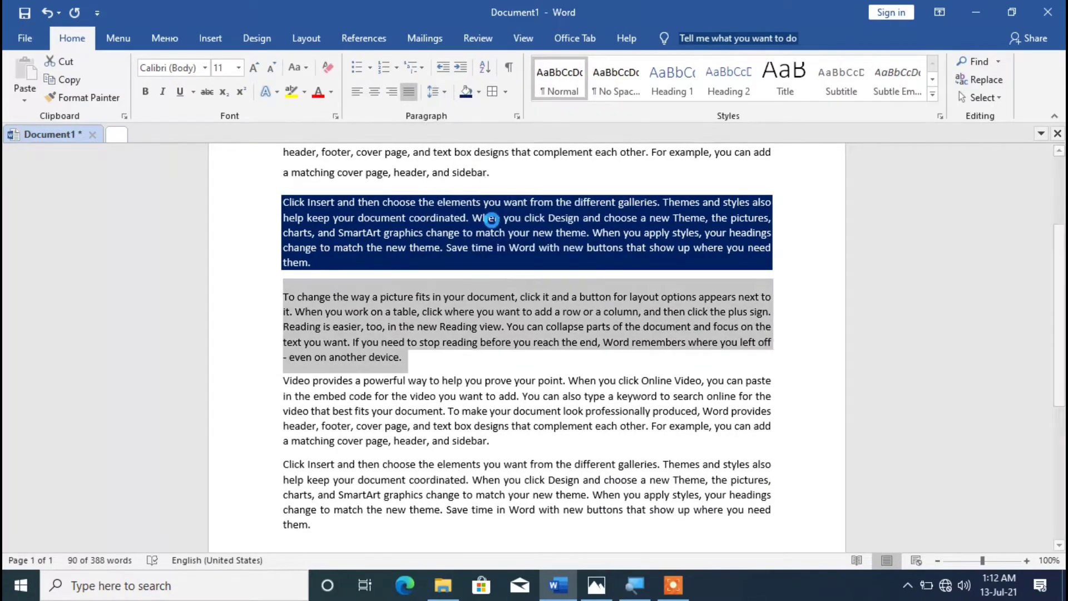
pyautogui.click(490, 295)
pyautogui.click(490, 295)
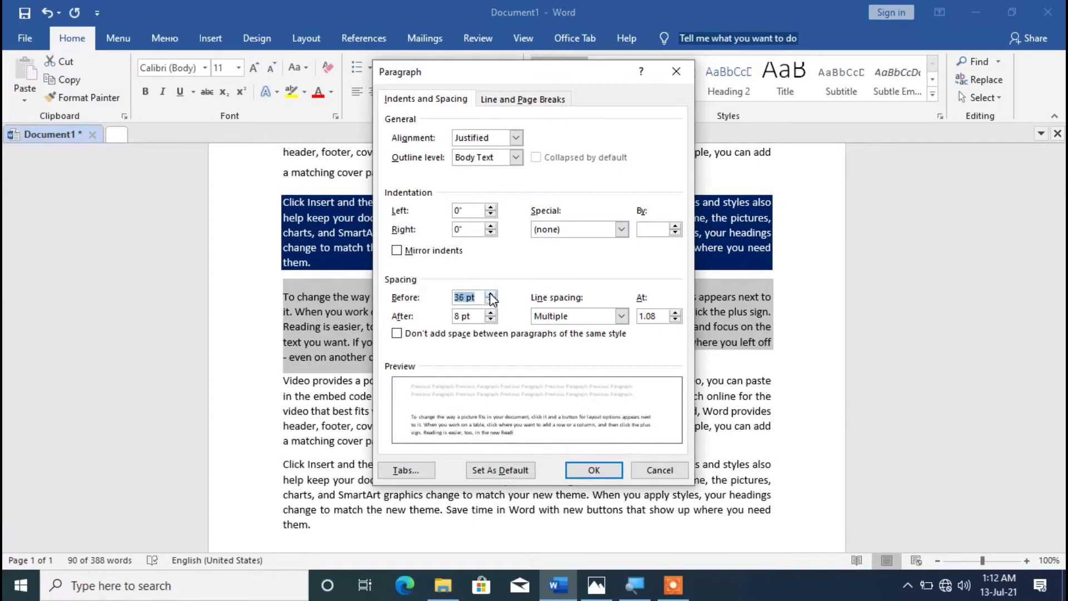
pyautogui.click(491, 294)
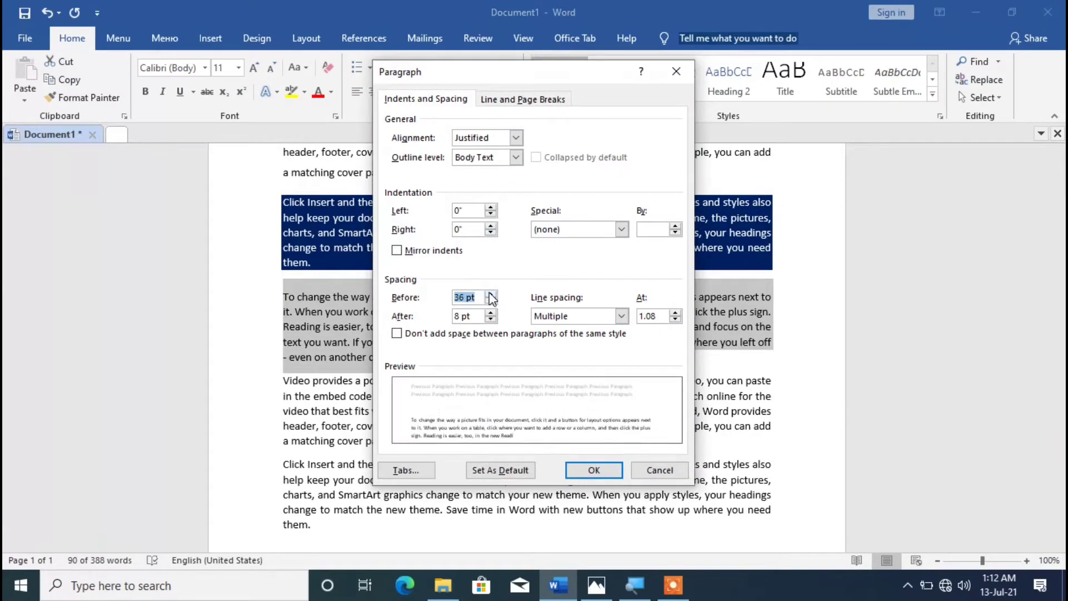
pyautogui.click(594, 471)
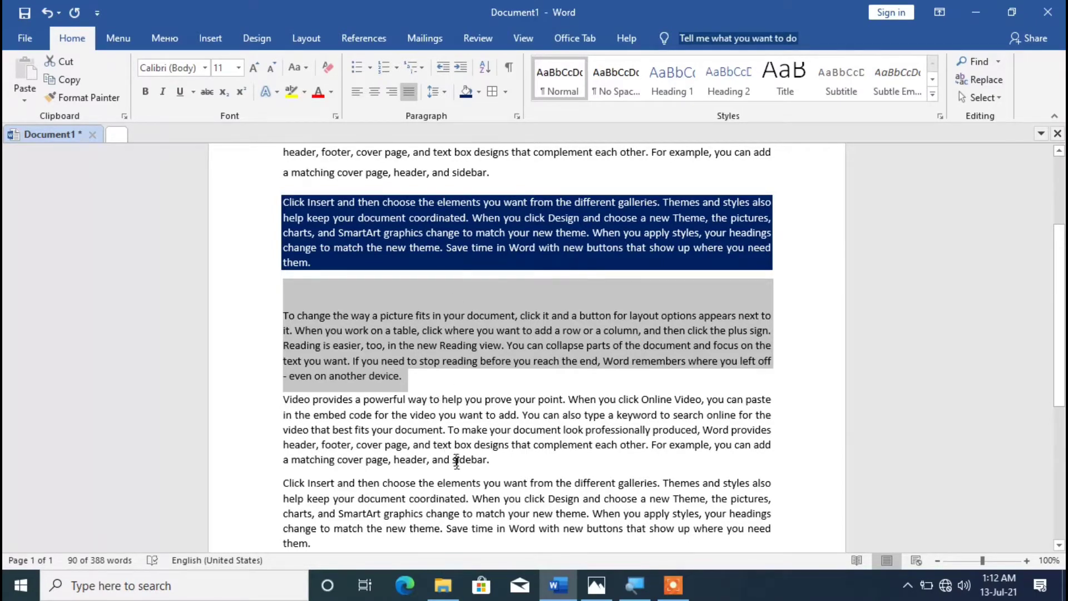
# Step: Set the spacing after the third paragraph to 42 pt and deselect the paragraph
pyautogui.click(445, 92)
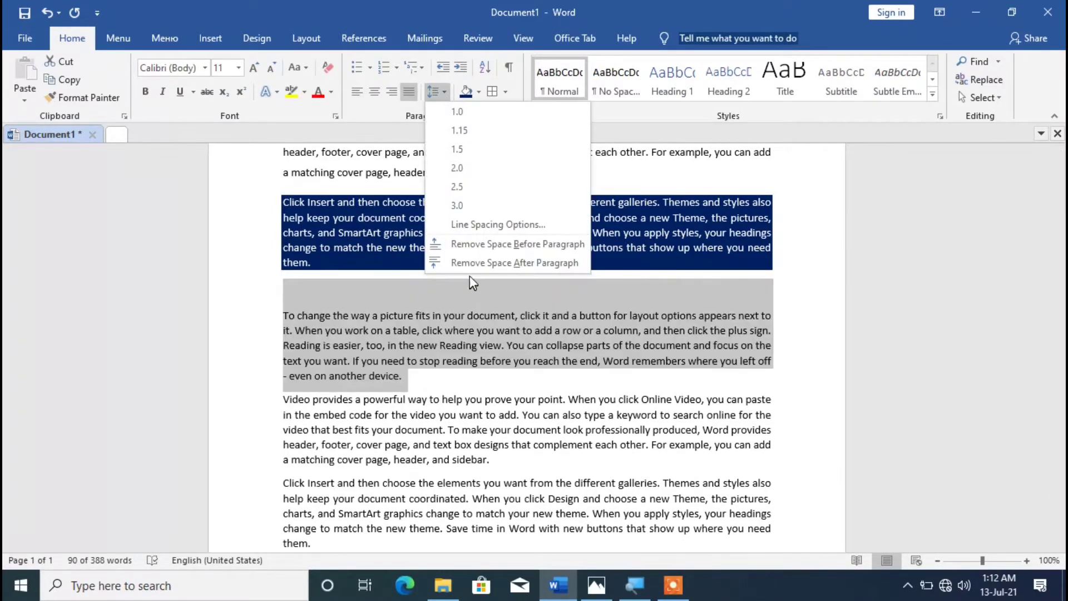
pyautogui.click(485, 225)
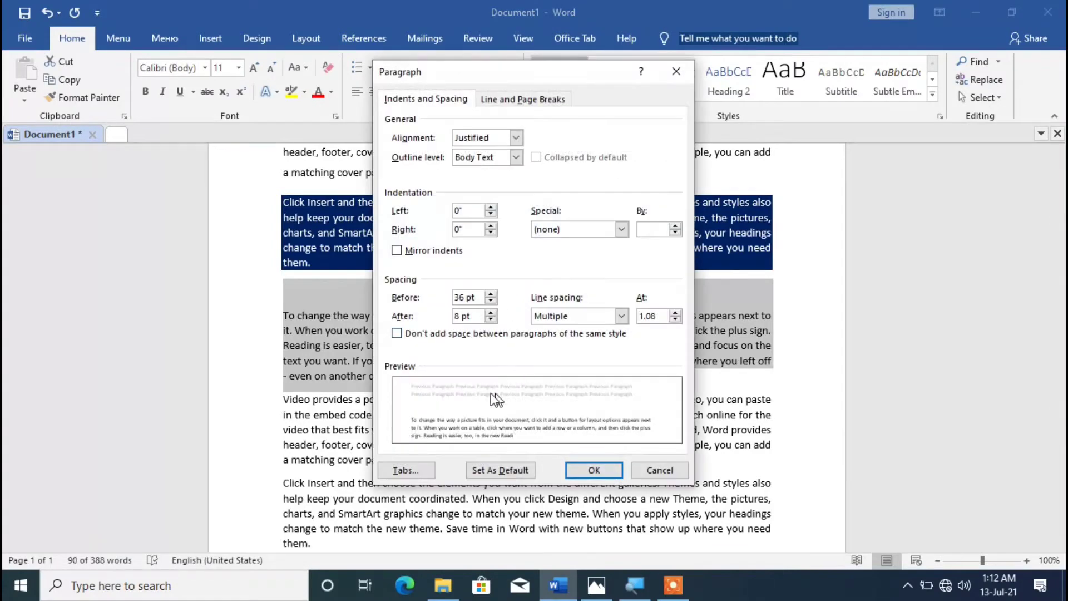
pyautogui.click(491, 313)
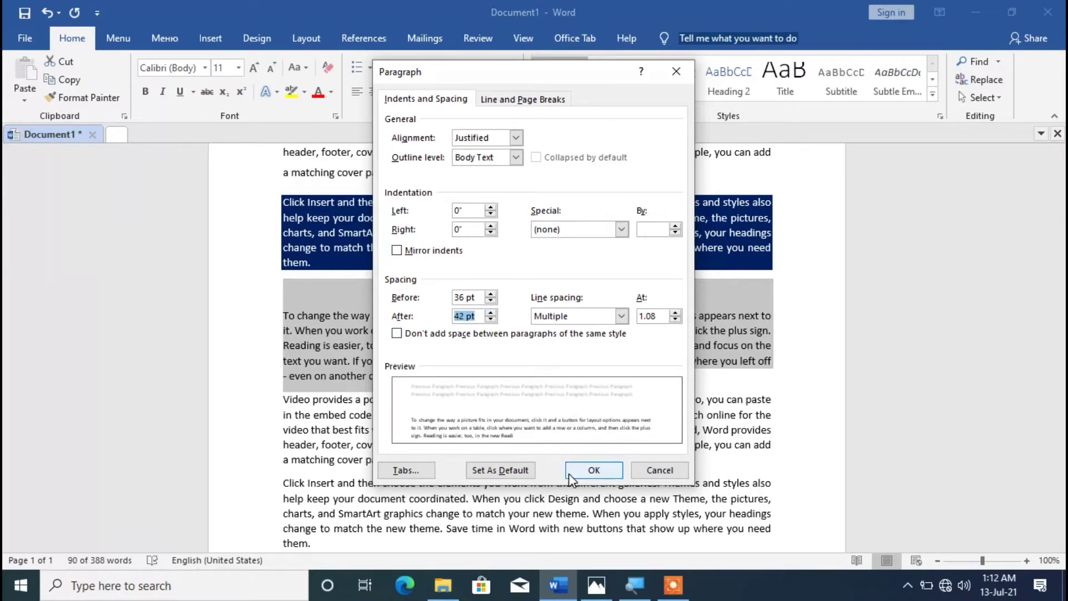
pyautogui.click(491, 313)
pyautogui.click(491, 313)
pyautogui.click(491, 312)
pyautogui.click(593, 469)
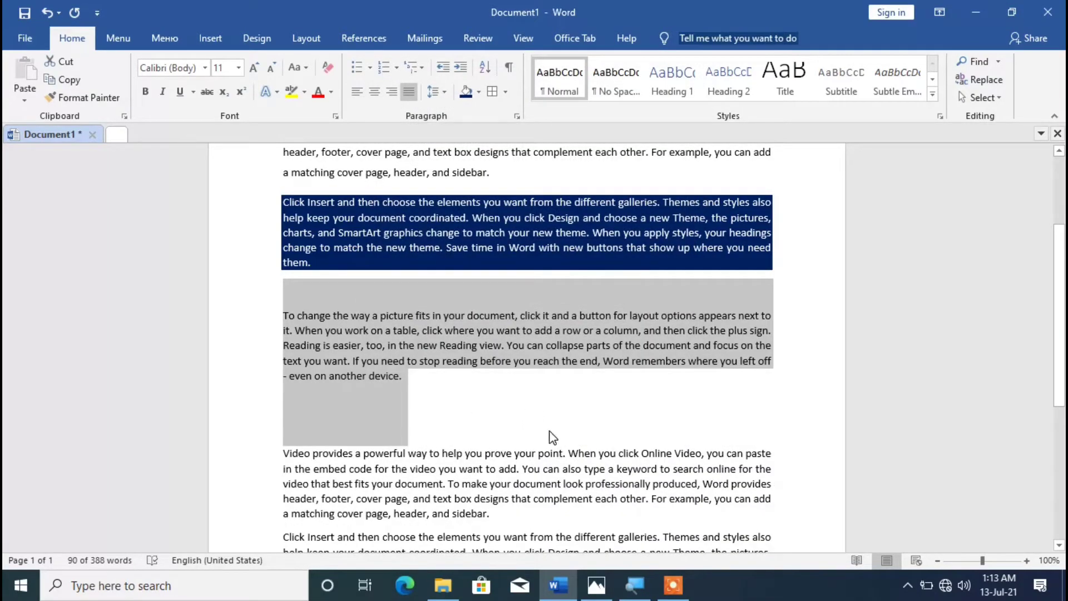
pyautogui.scroll(-1, 549, 450)
pyautogui.click(327, 338)
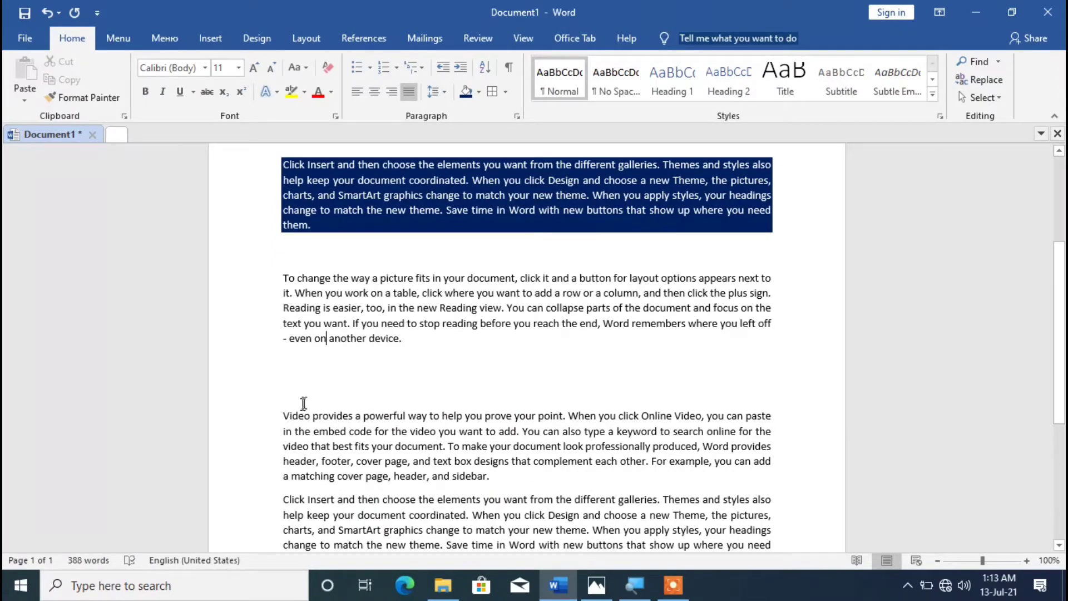
pyautogui.press('Right')
pyautogui.press('Right')
pyautogui.press('Right')
pyautogui.press('Right')
pyautogui.press('Right')
pyautogui.press('Right')
pyautogui.press('Right')
pyautogui.press('Right')
# Step: Apply the standard yellow shading to the first line of the fourth paragraph, beginning "Video provides"
pyautogui.click(270, 423)
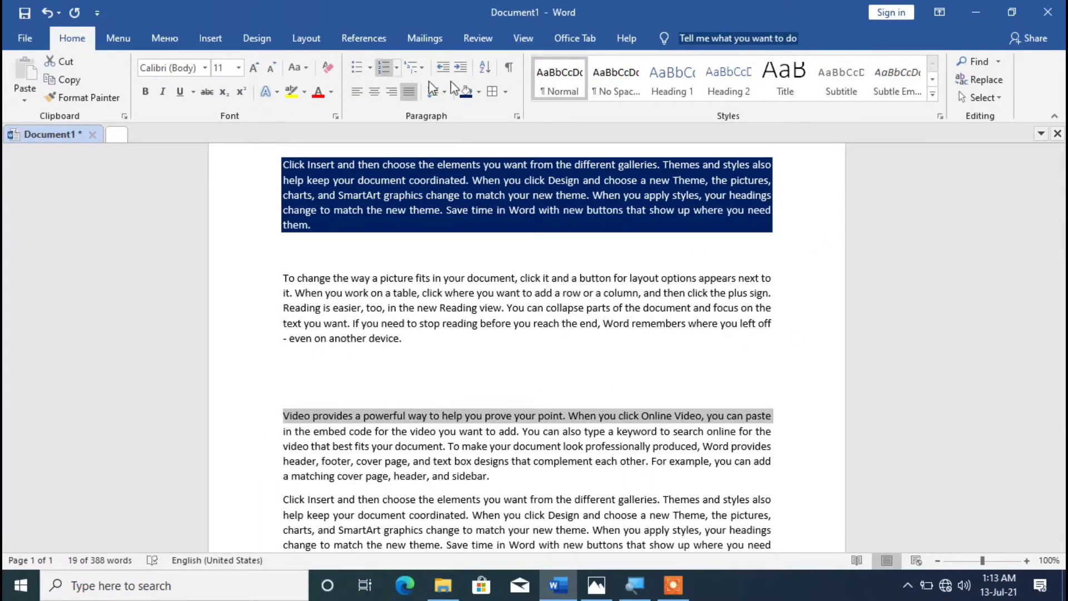
pyautogui.click(480, 92)
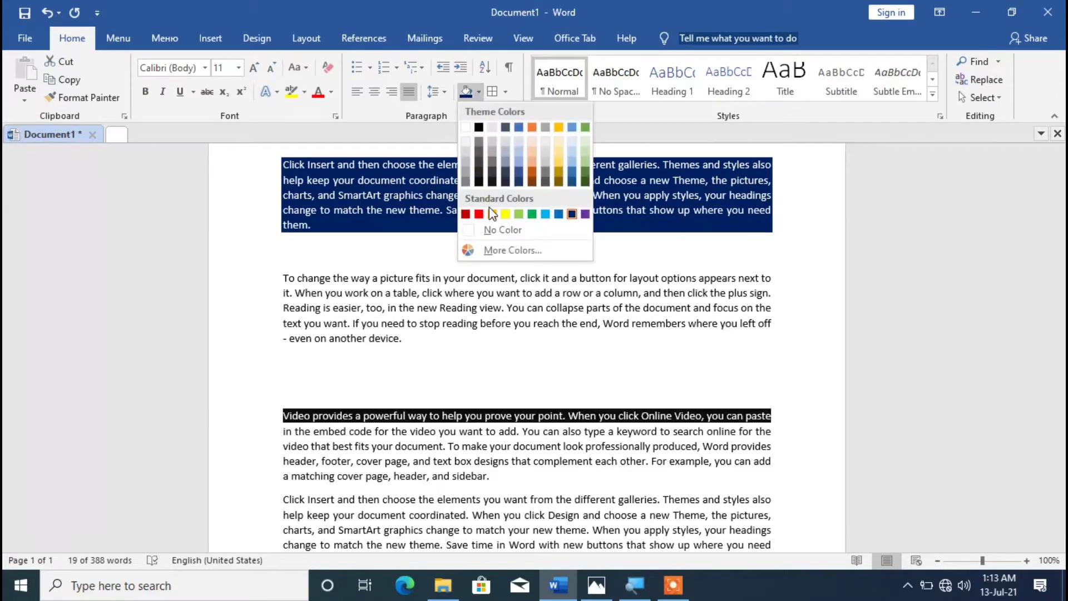
pyautogui.click(505, 215)
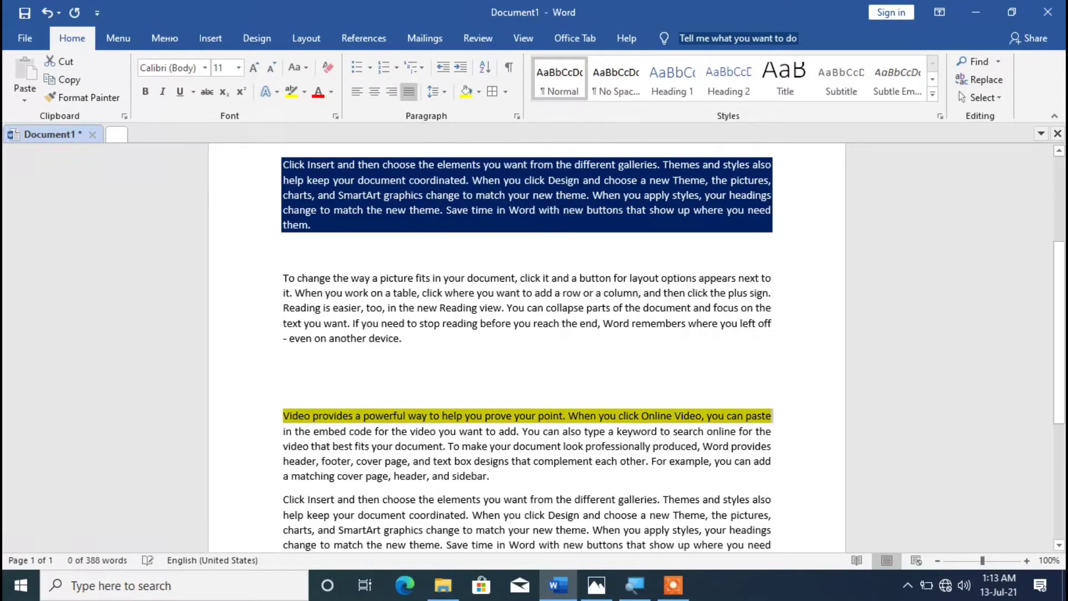
# Step: Apply the standard red shading to the fourth paragraph's second line, beginning "in the embed code"
pyautogui.scroll(-3, 505, 278)
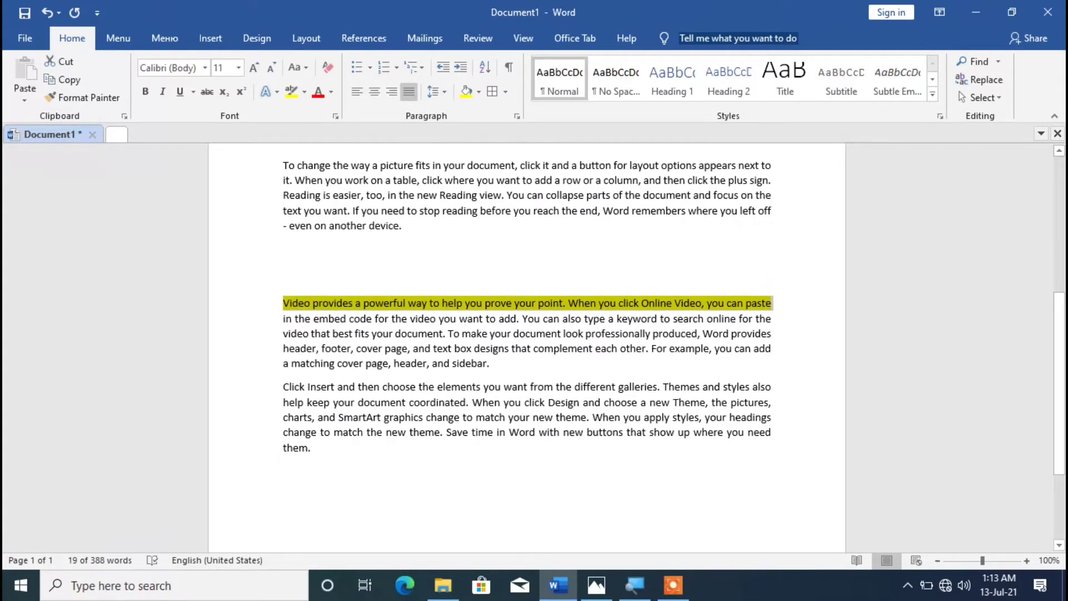
pyautogui.click(264, 320)
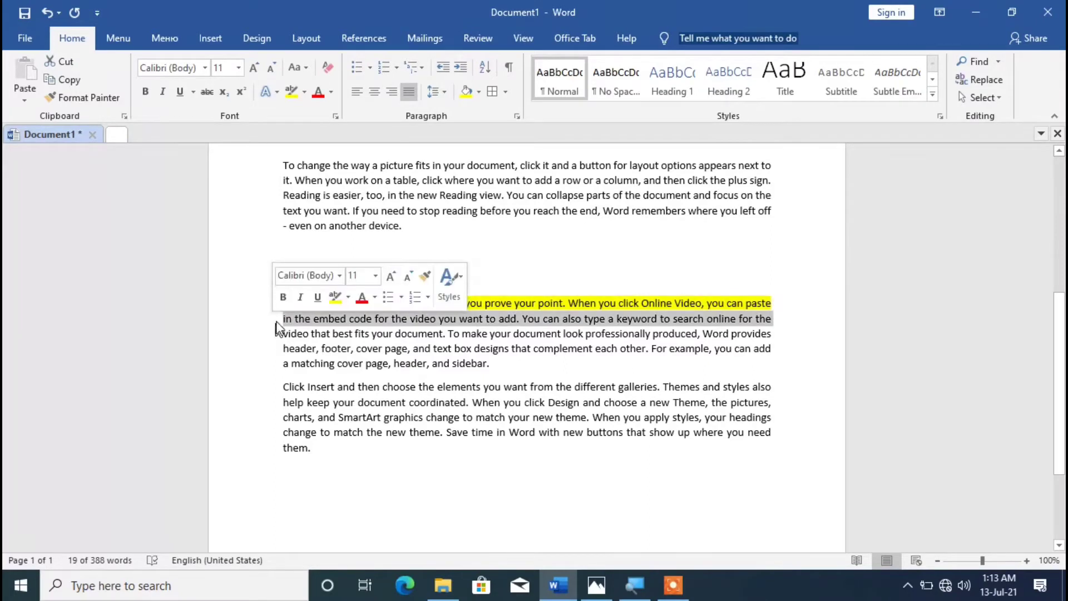
pyautogui.click(479, 93)
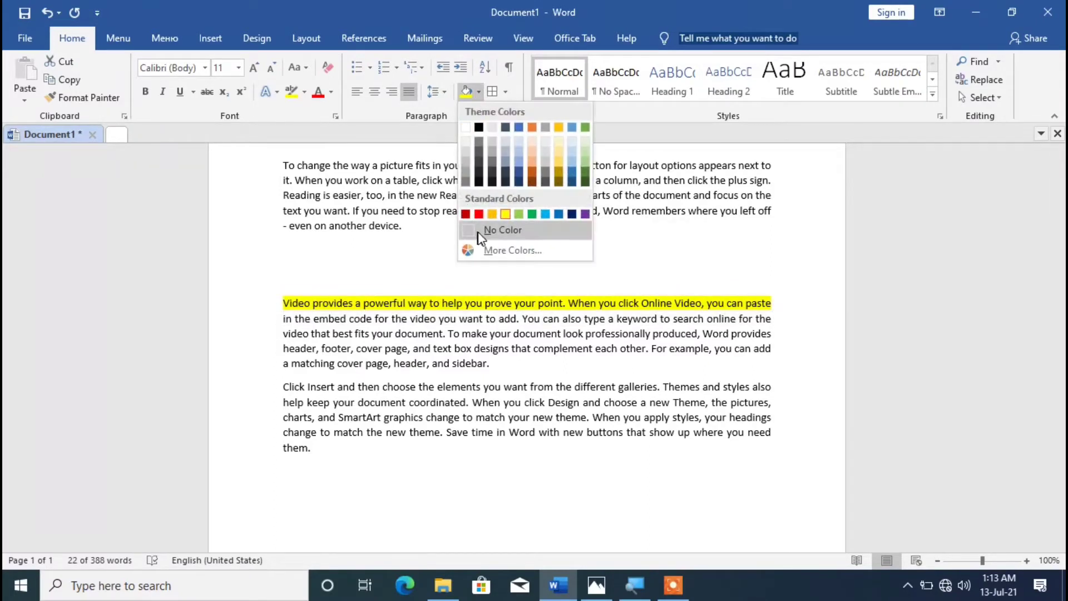
pyautogui.click(477, 215)
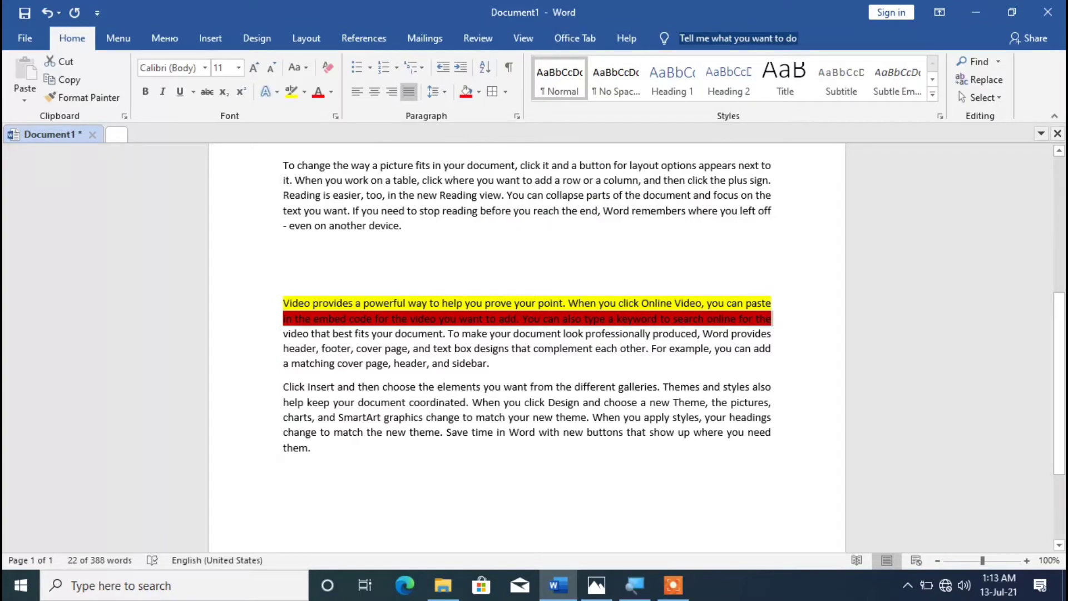
# Step: Change the font colour of the fourth paragraph's third line, beginning "video that best fits", to standard blue and deselect it
pyautogui.click(269, 334)
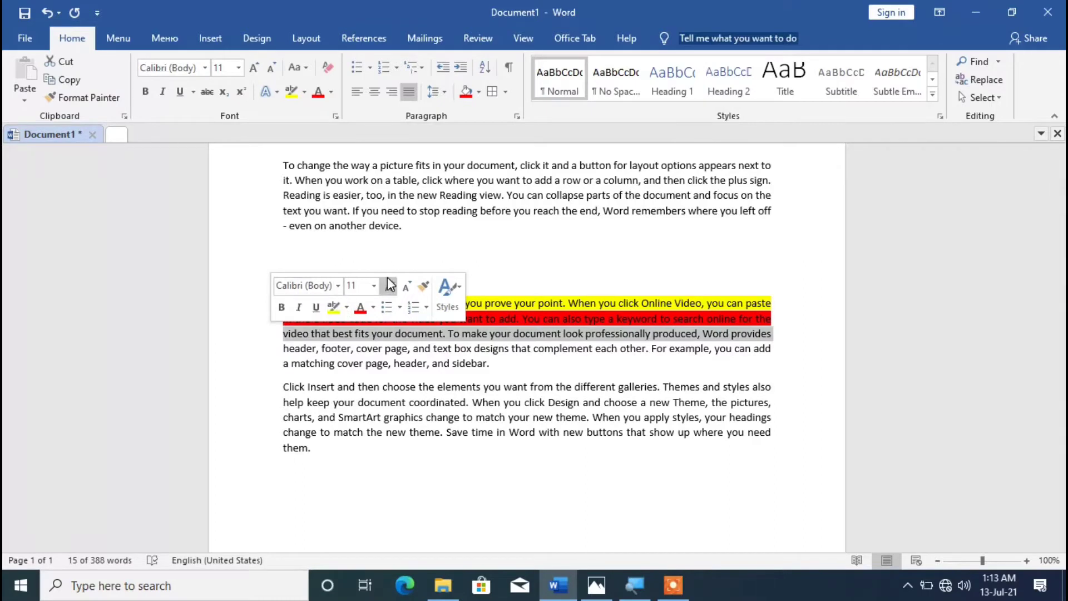
pyautogui.click(374, 309)
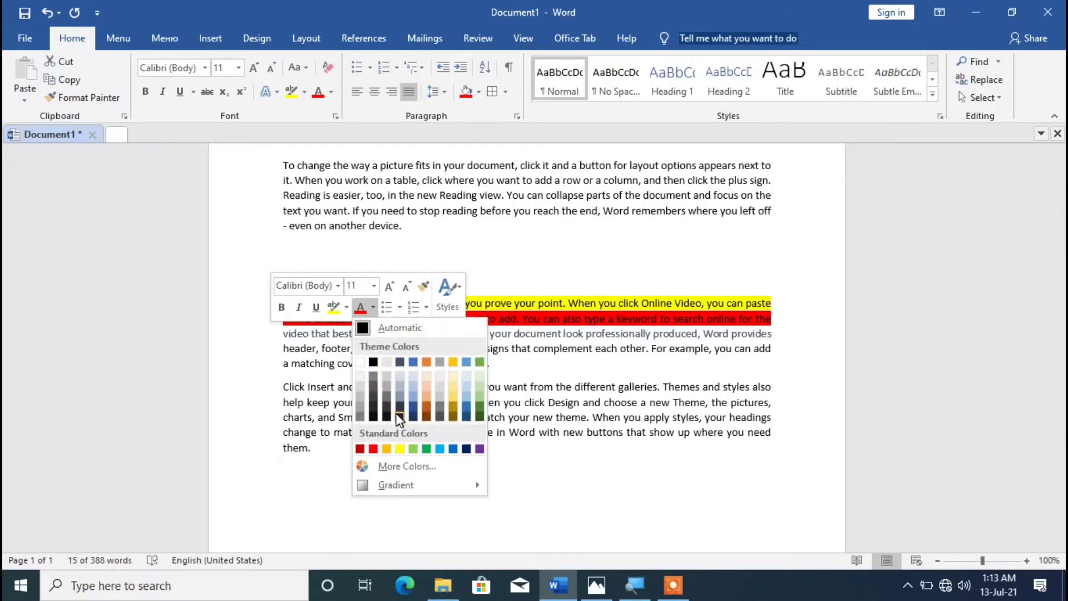
pyautogui.click(454, 454)
pyautogui.click(683, 278)
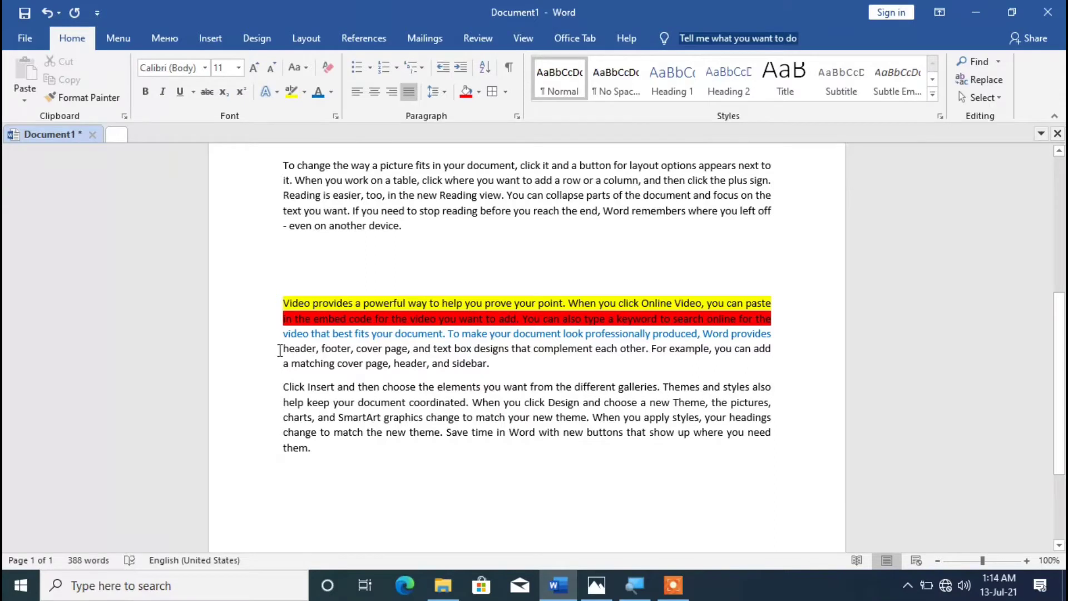
# Step: Change the font colour of the fourth paragraph's fourth line, beginning "header, footer", to standard red and deselect it
pyautogui.moveTo(280, 350); pyautogui.dragTo(773, 349)
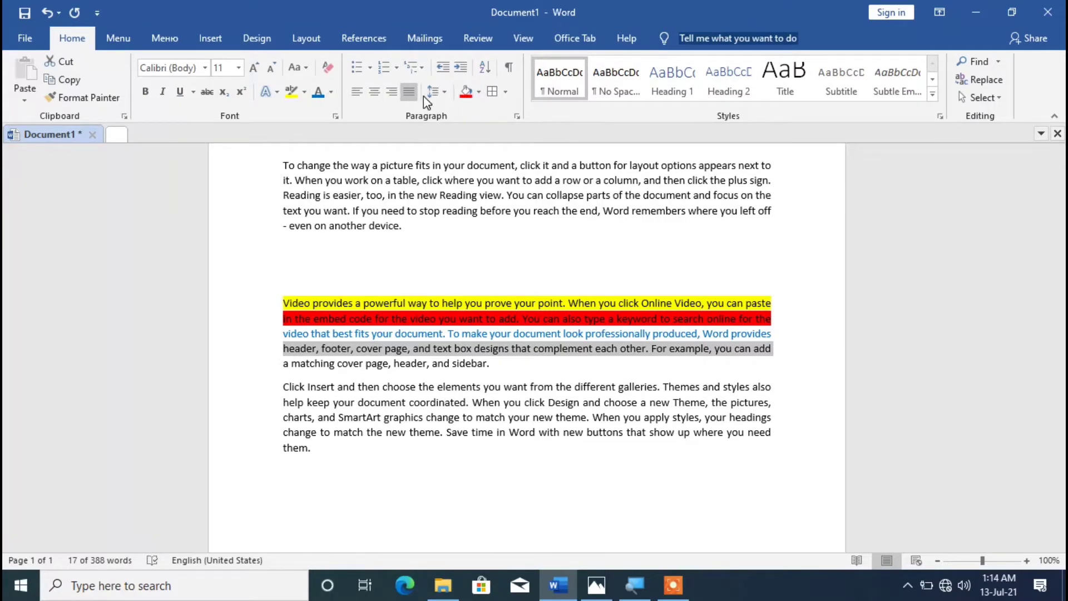
pyautogui.click(332, 93)
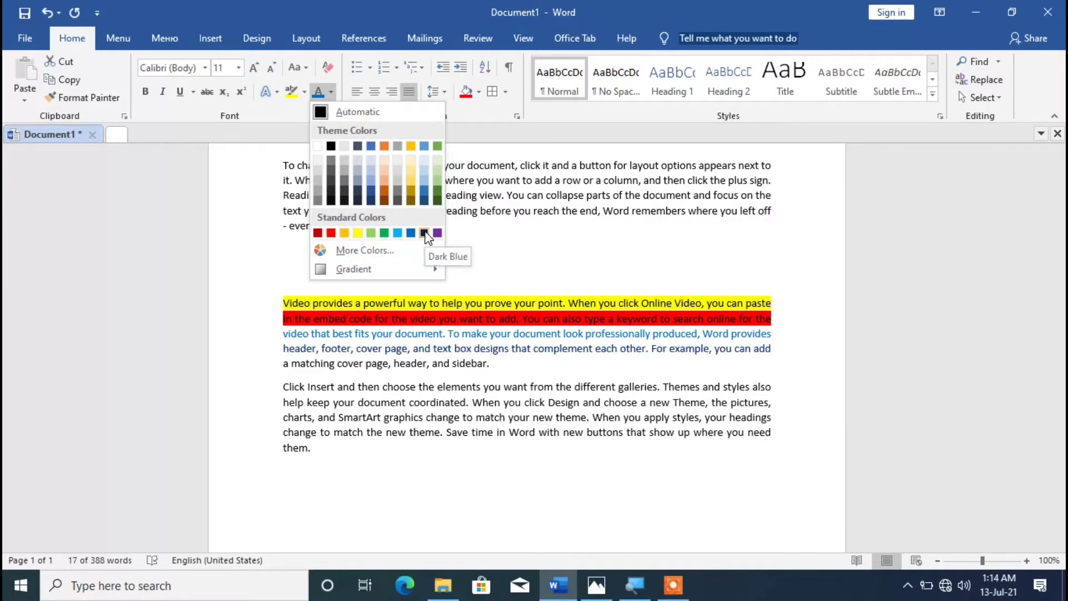
pyautogui.click(332, 234)
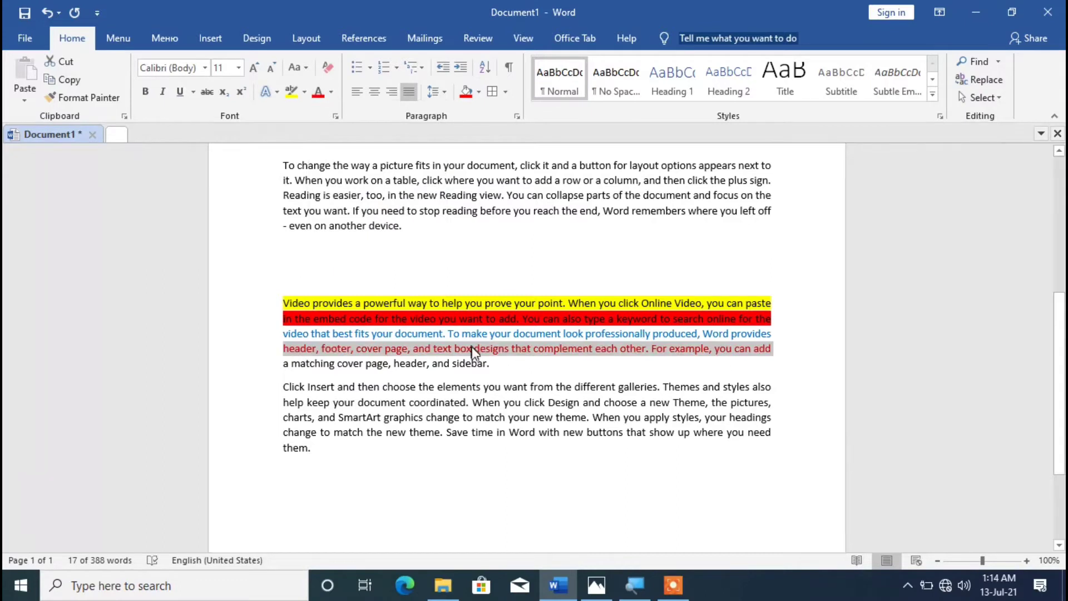
pyautogui.click(495, 363)
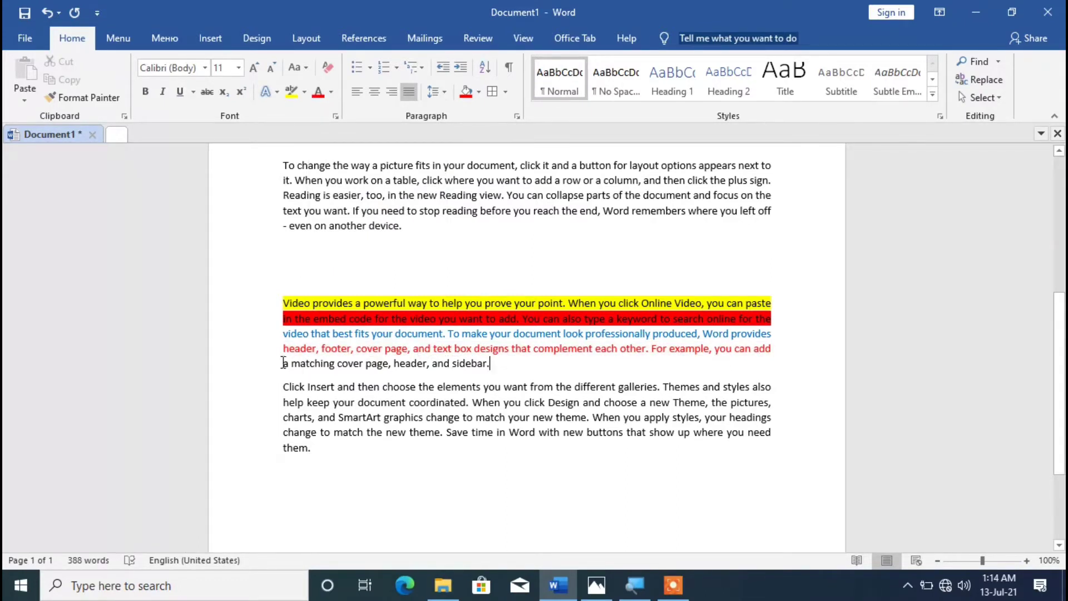
# Step: Change the font colour of the fourth paragraph's last line, beginning "a matching cover page", to standard purple
pyautogui.moveTo(283, 363); pyautogui.dragTo(495, 364)
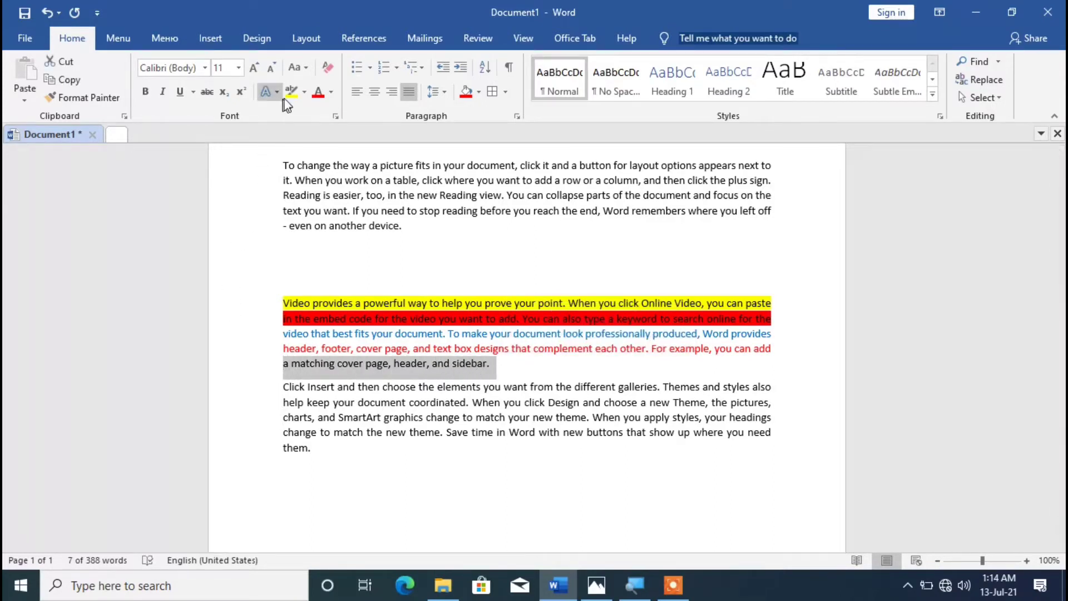
pyautogui.click(330, 91)
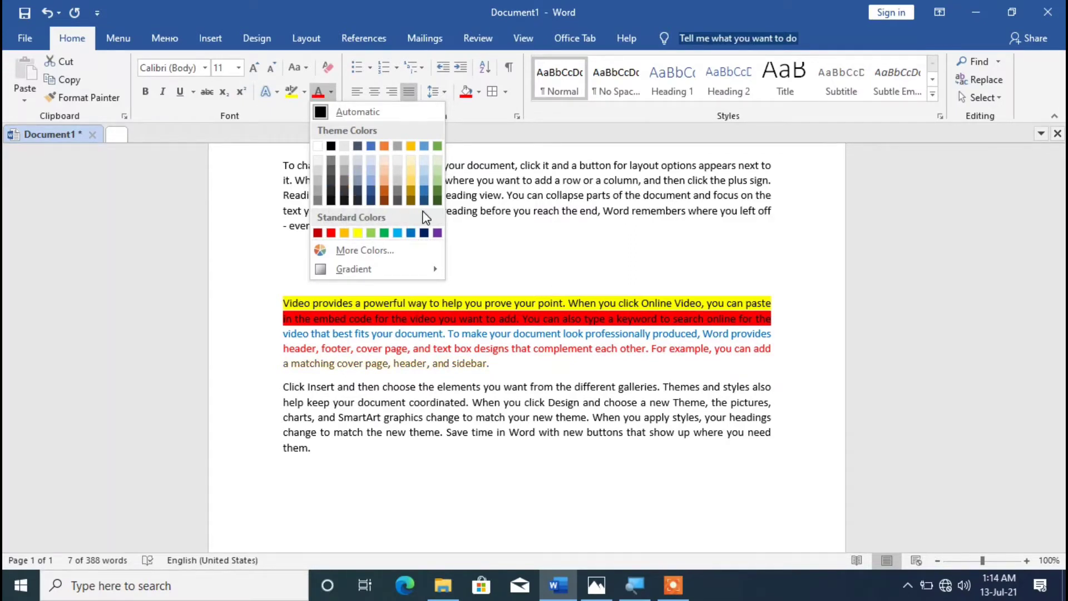
pyautogui.click(437, 234)
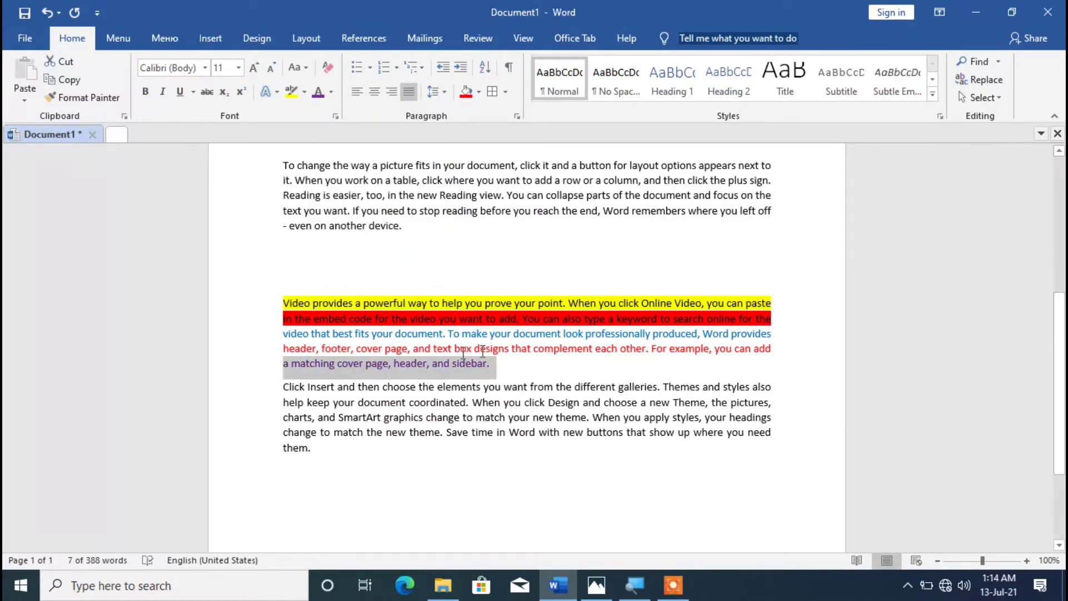
# Step: Set the last paragraph, beginning "Click Insert", in the Imprint MT Shadow font at size 14
pyautogui.click(359, 366)
pyautogui.tripleClick(363, 401)
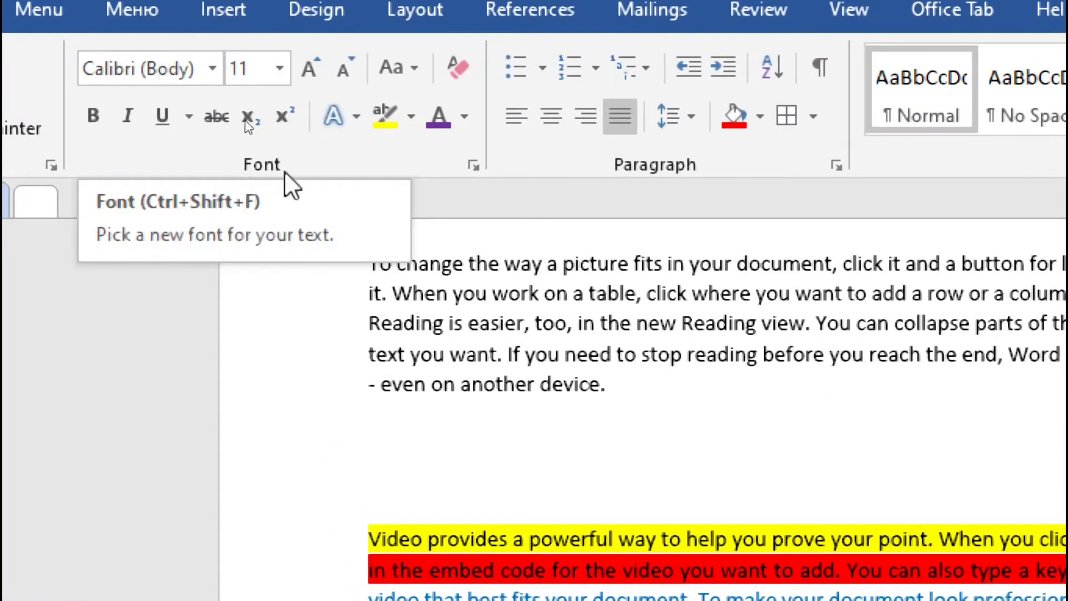
pyautogui.click(211, 69)
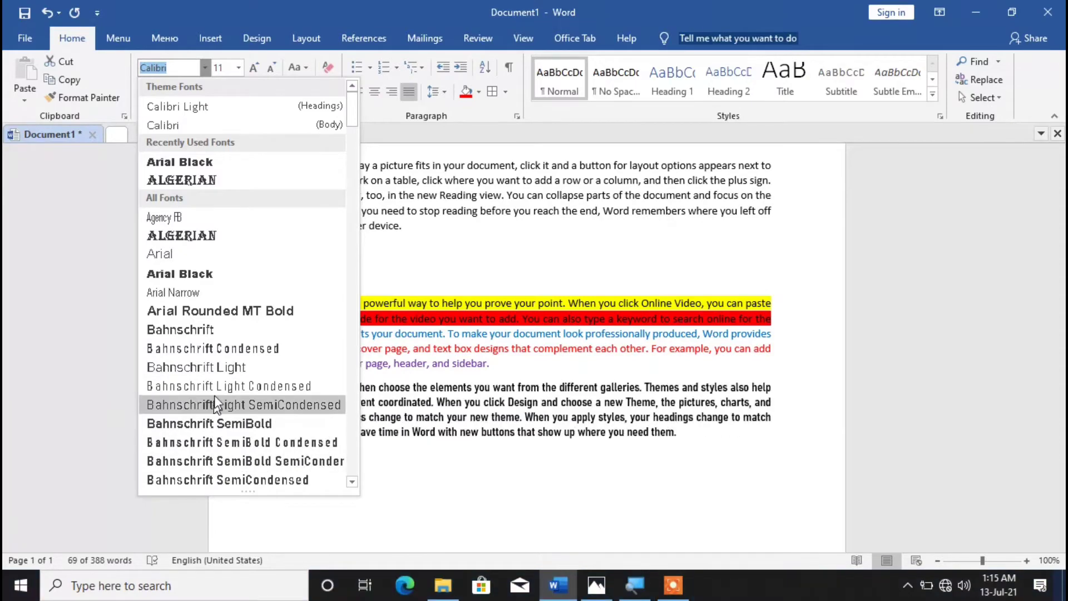
pyautogui.scroll(-10, 217, 412)
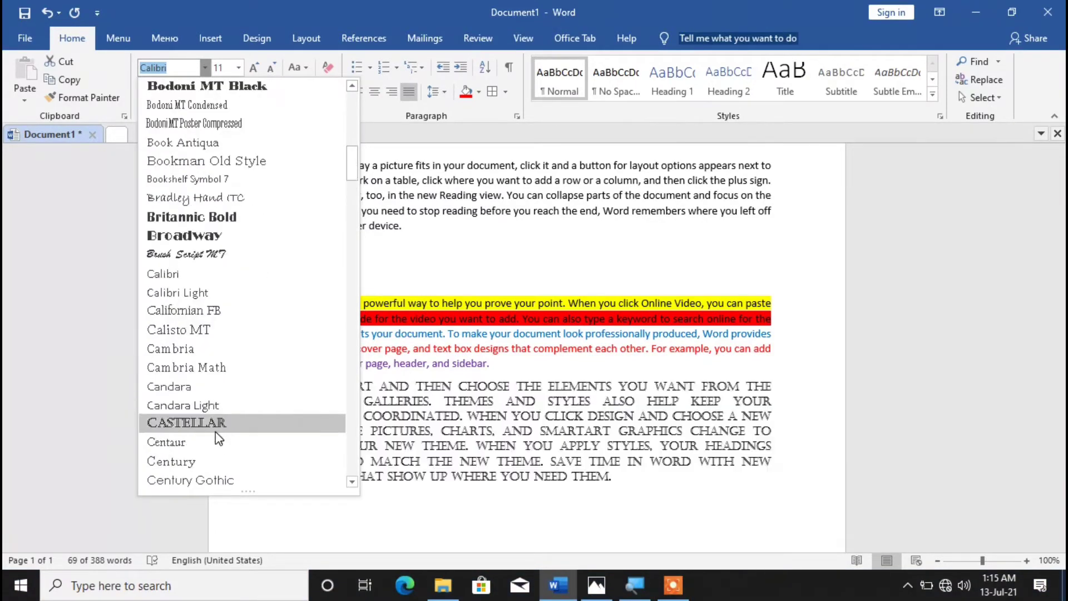
pyautogui.scroll(-6, 214, 439)
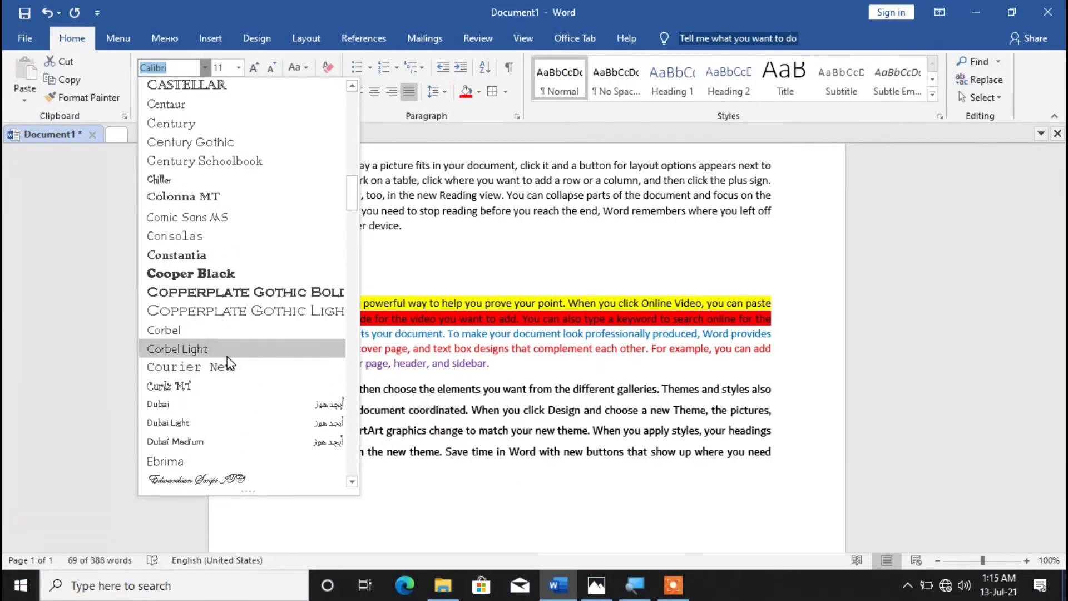
pyautogui.scroll(-10, 228, 365)
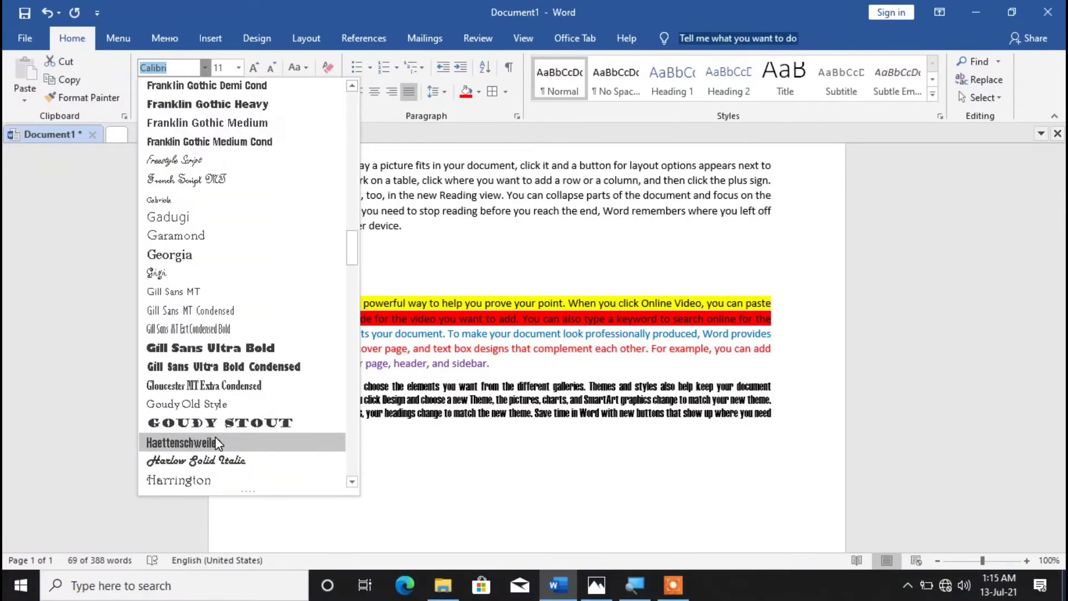
pyautogui.scroll(-3, 221, 356)
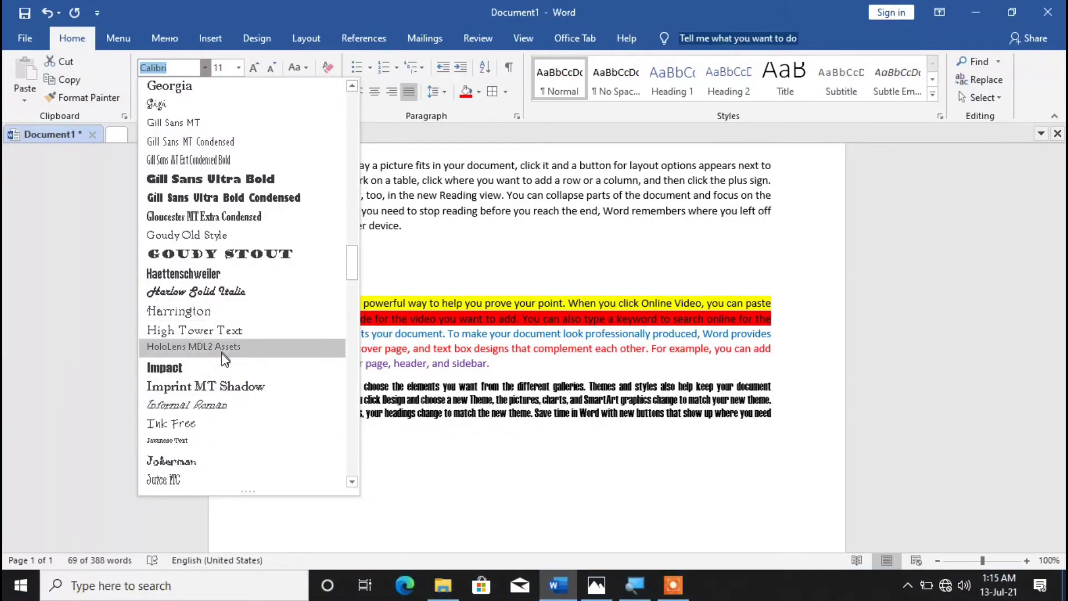
pyautogui.click(191, 386)
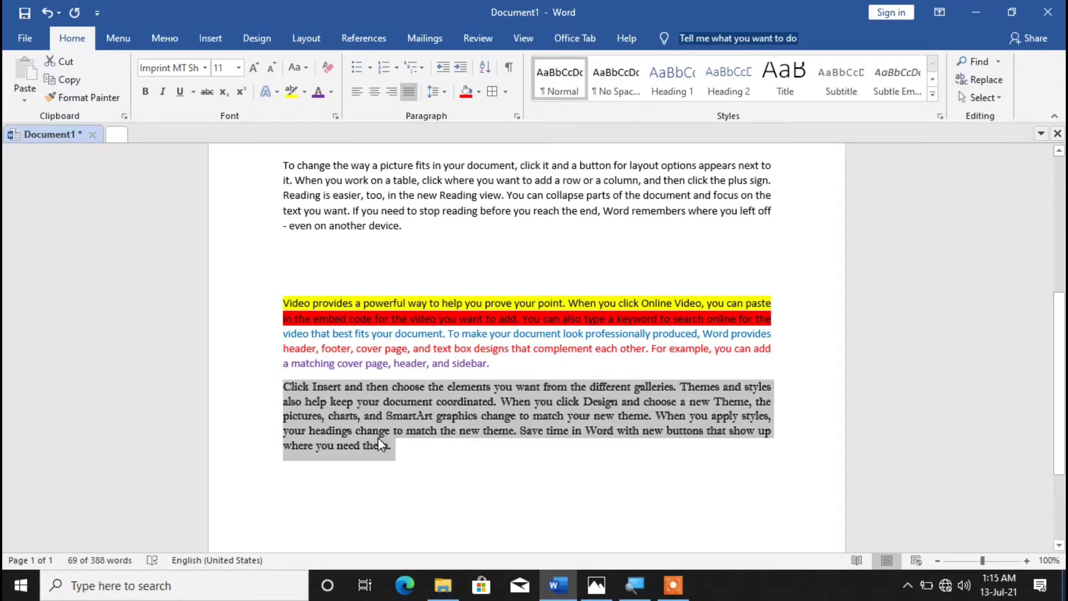
pyautogui.click(238, 68)
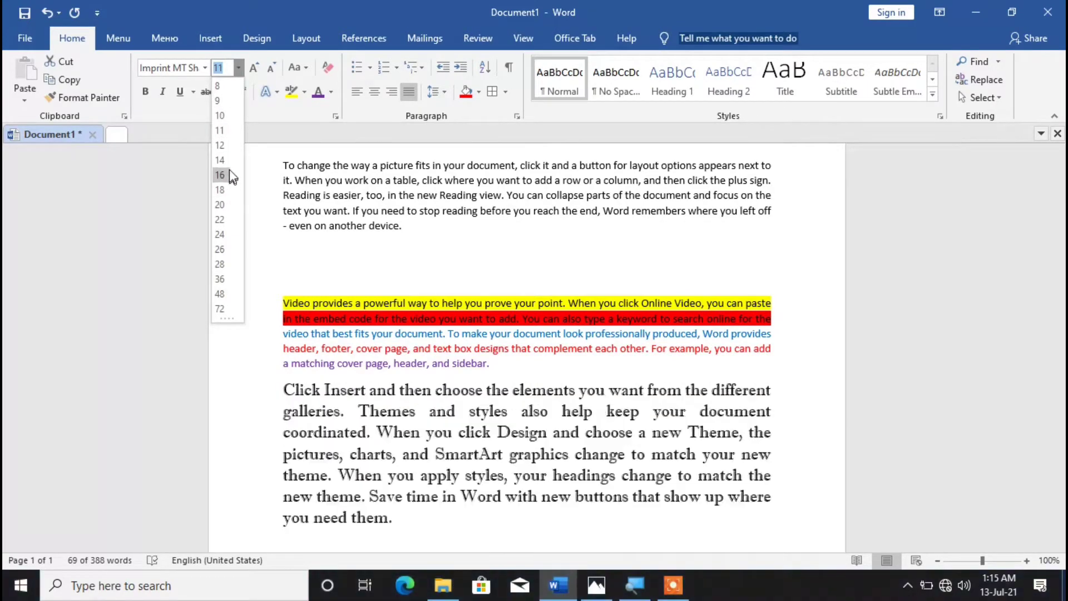
pyautogui.click(223, 160)
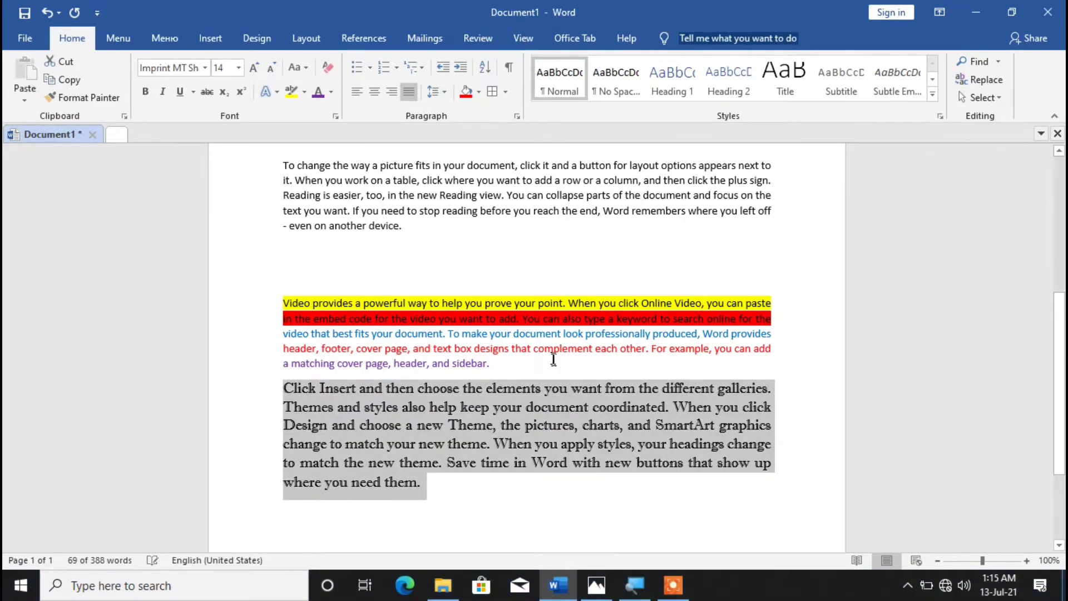
# Step: Increase the last paragraph's font size step by step to 26
pyautogui.scroll(-3, 545, 378)
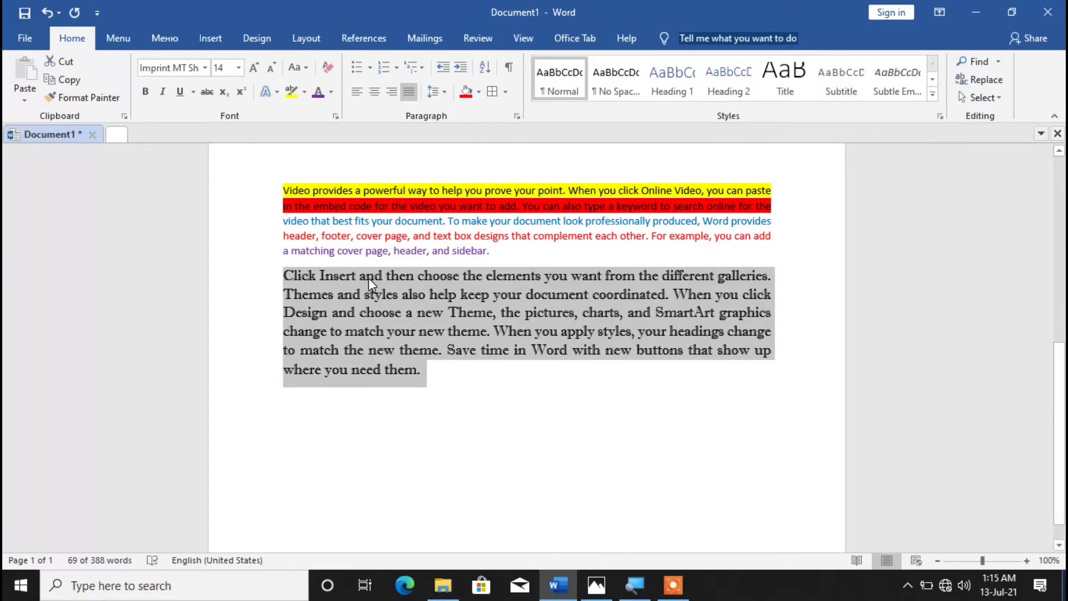
pyautogui.click(256, 68)
pyautogui.click(256, 68)
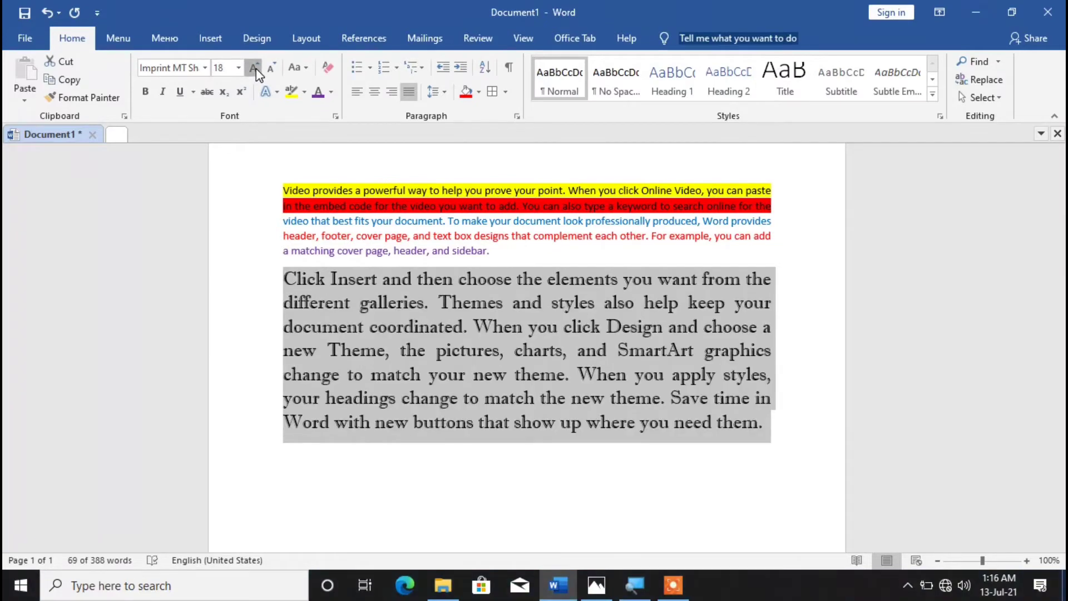
pyautogui.click(256, 69)
pyautogui.click(255, 69)
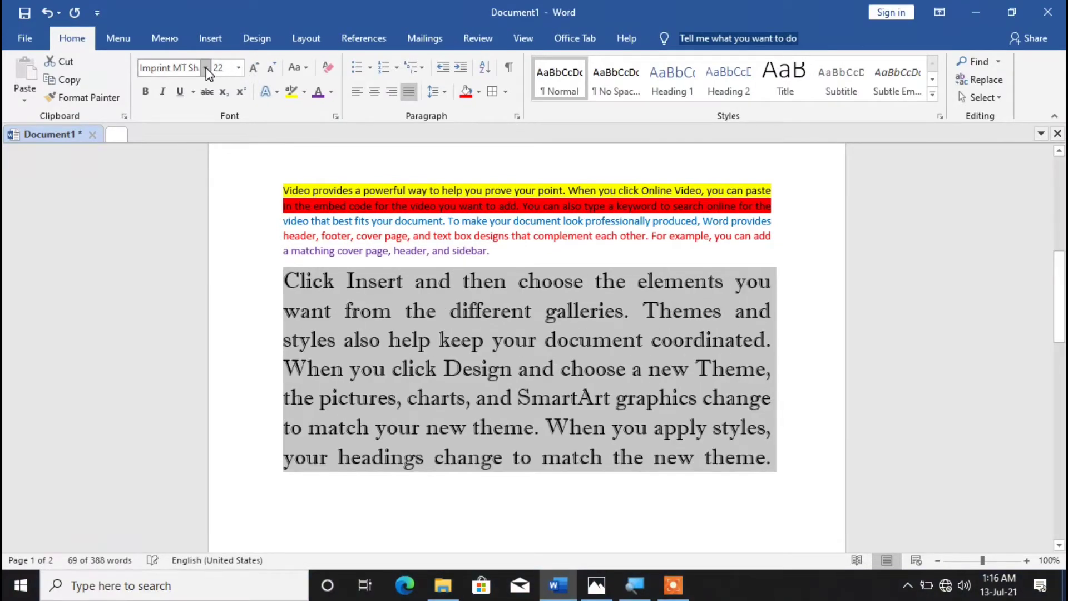
pyautogui.click(255, 69)
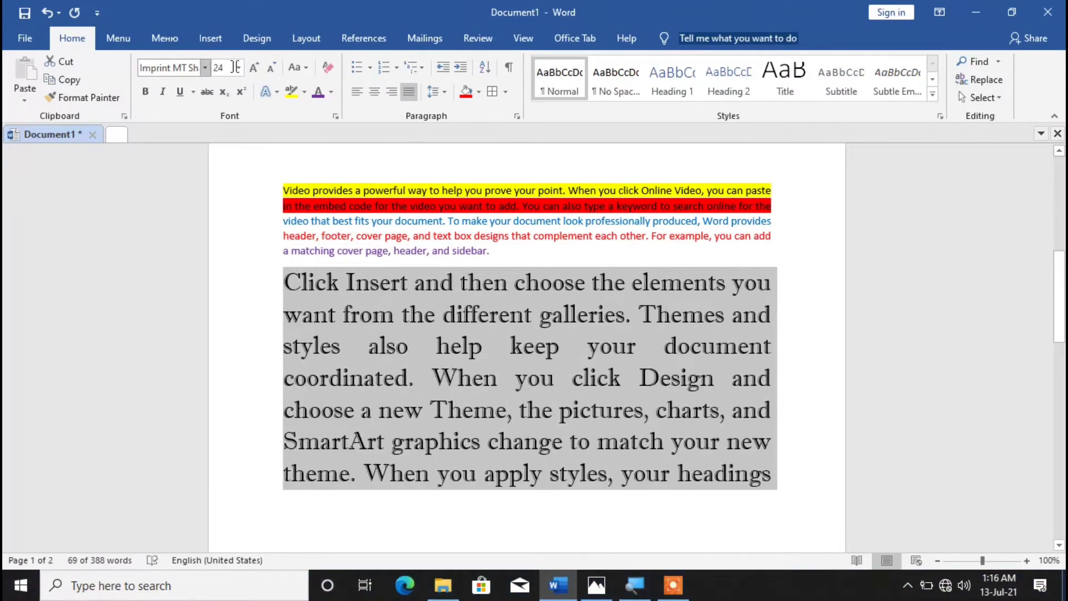
pyautogui.click(256, 70)
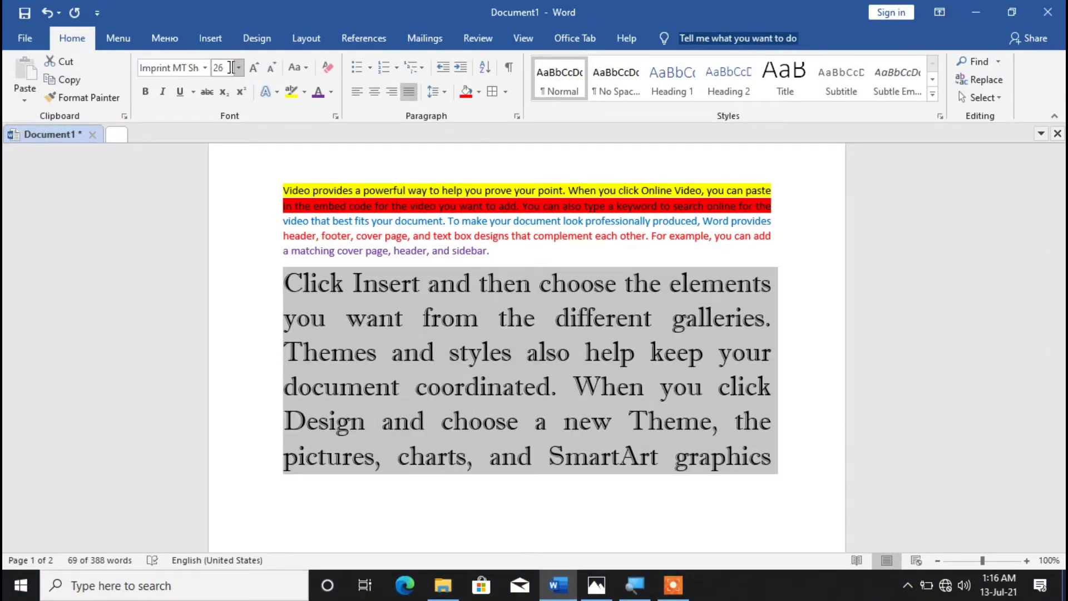
# Step: Decrease the last paragraph's font size step by step to 14
pyautogui.click(273, 69)
pyautogui.click(274, 69)
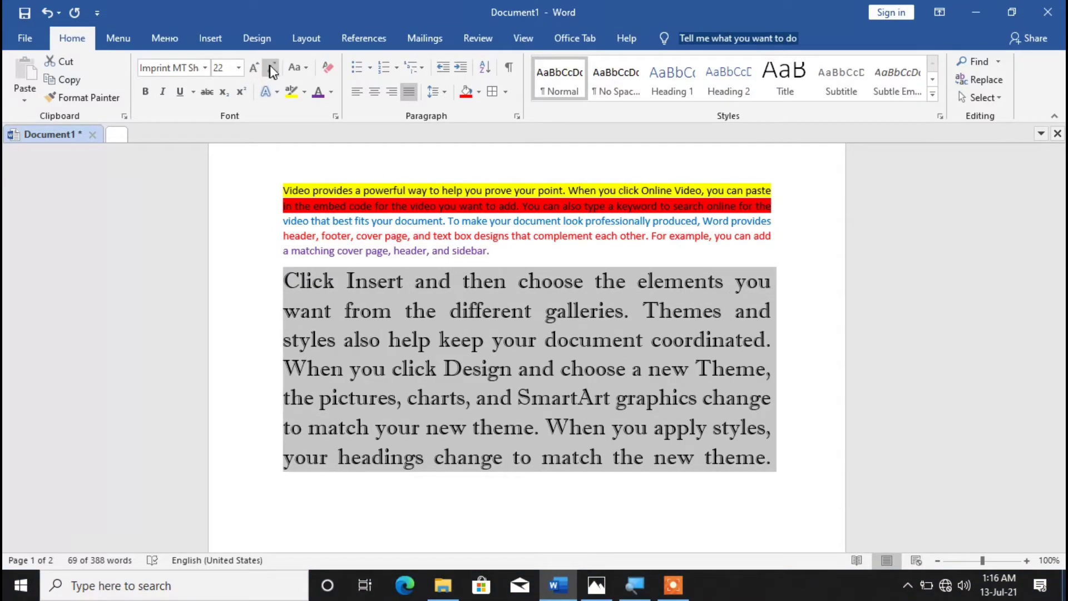
pyautogui.click(273, 69)
pyautogui.click(273, 68)
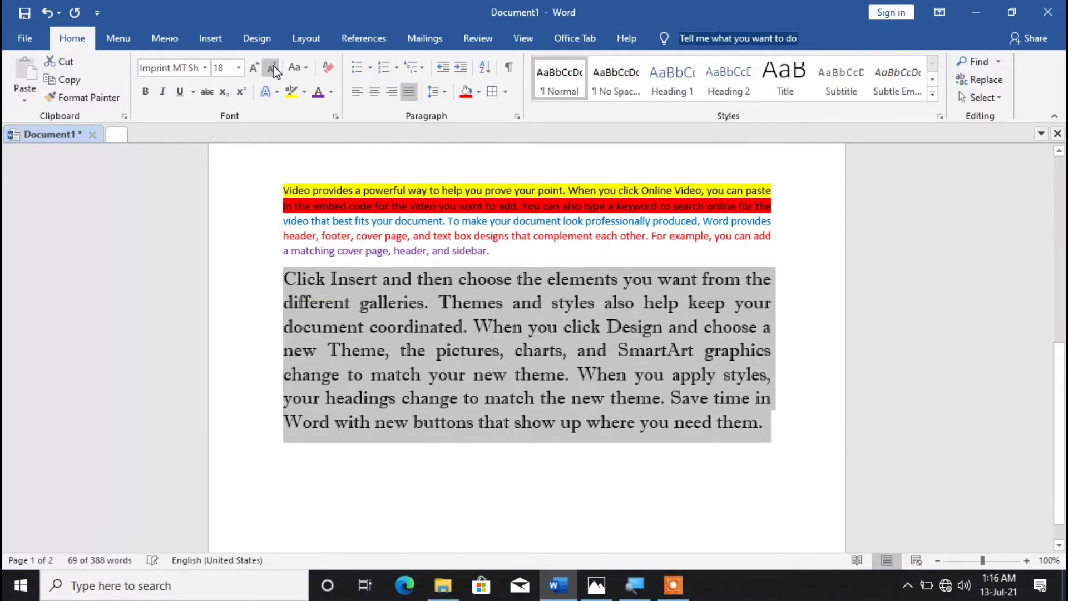
pyautogui.click(273, 69)
pyautogui.click(272, 69)
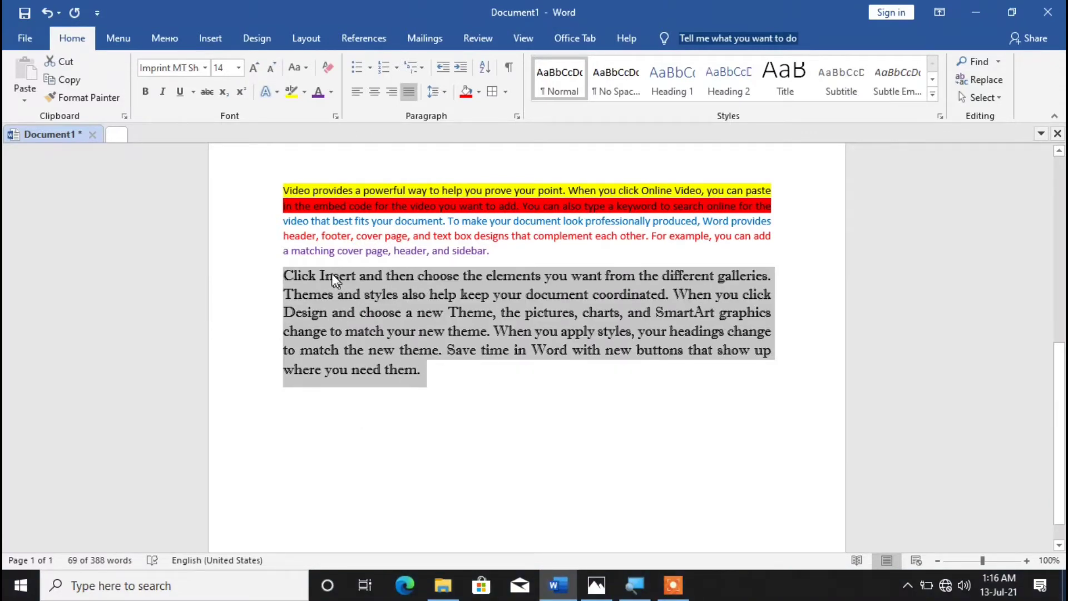
# Step: Try the Arial Narrow font on the last paragraph and replace it with Corbel
pyautogui.click(205, 68)
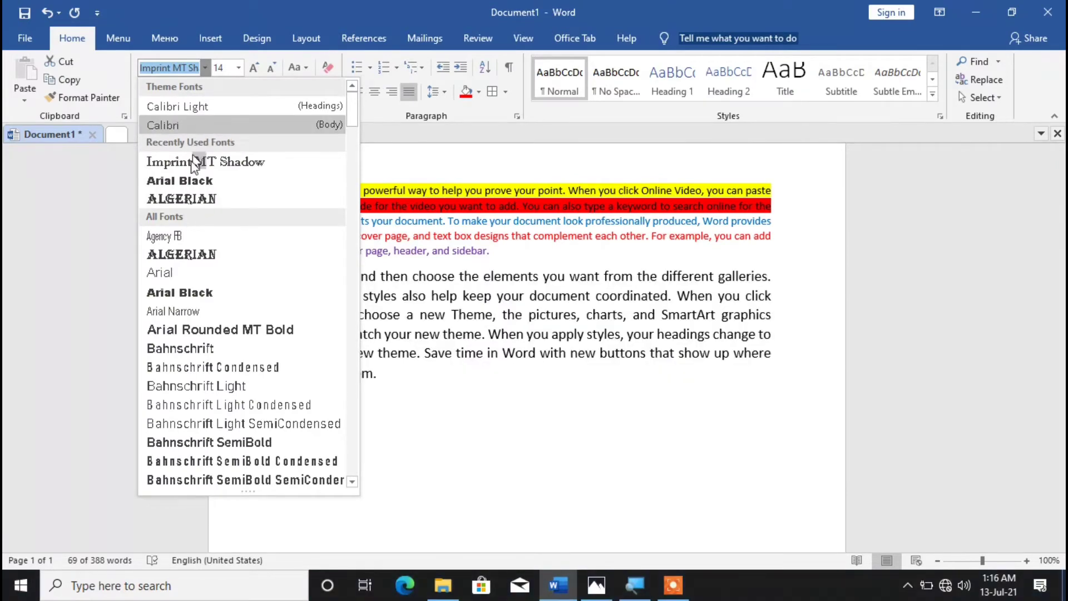
pyautogui.click(173, 311)
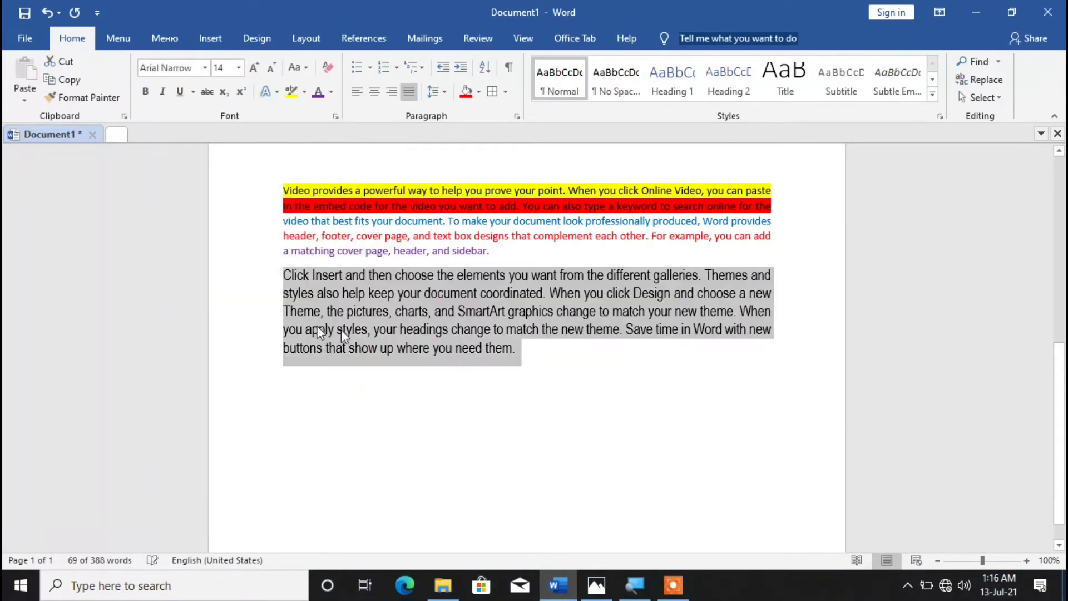
pyautogui.click(205, 67)
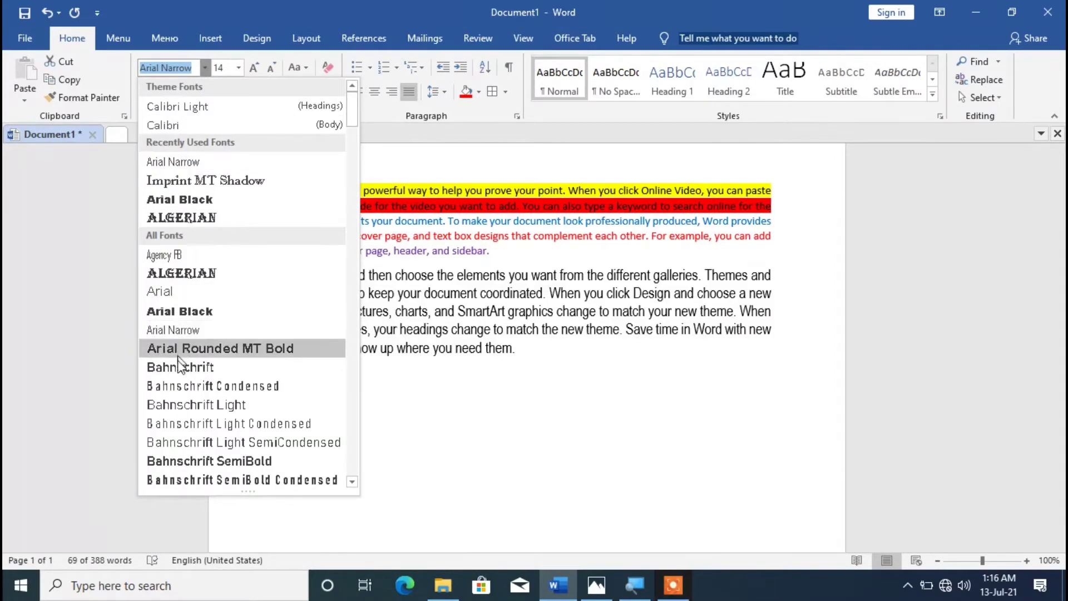
pyautogui.scroll(-9, 188, 423)
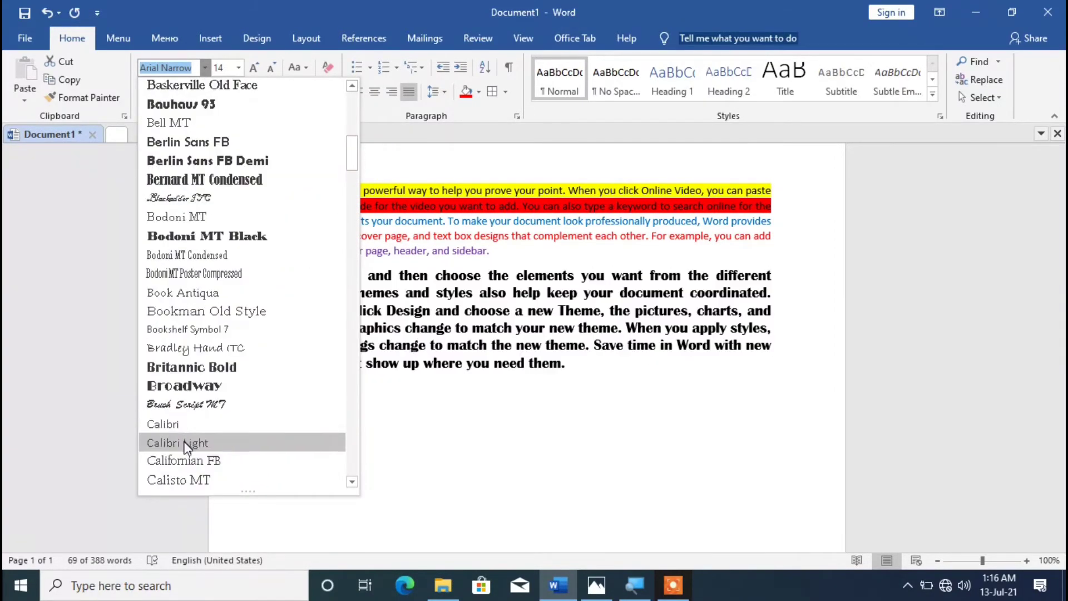
pyautogui.scroll(-4, 185, 444)
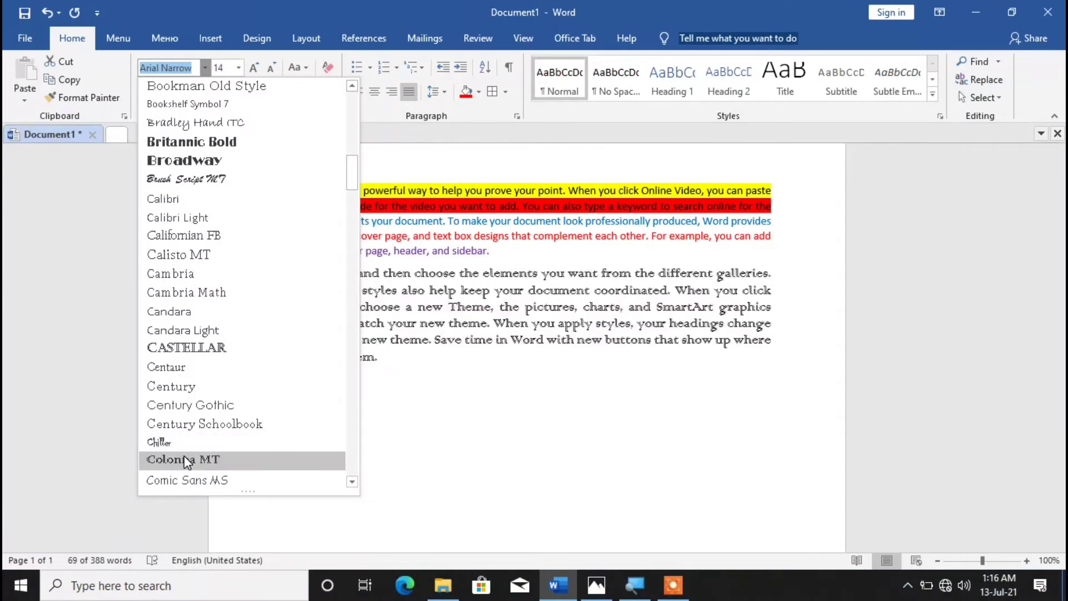
pyautogui.scroll(-3, 185, 460)
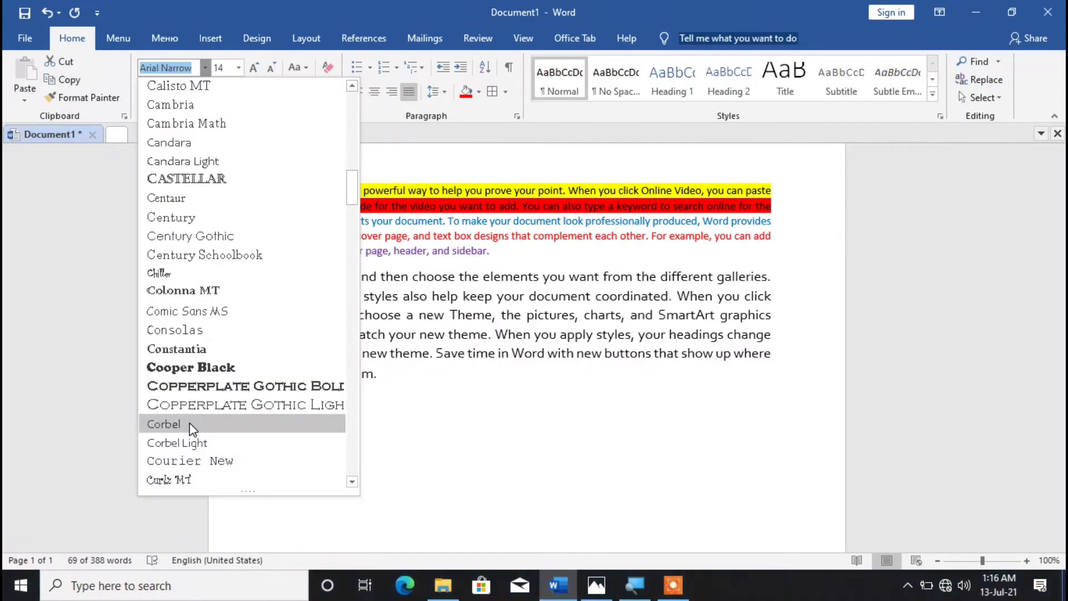
pyautogui.click(190, 425)
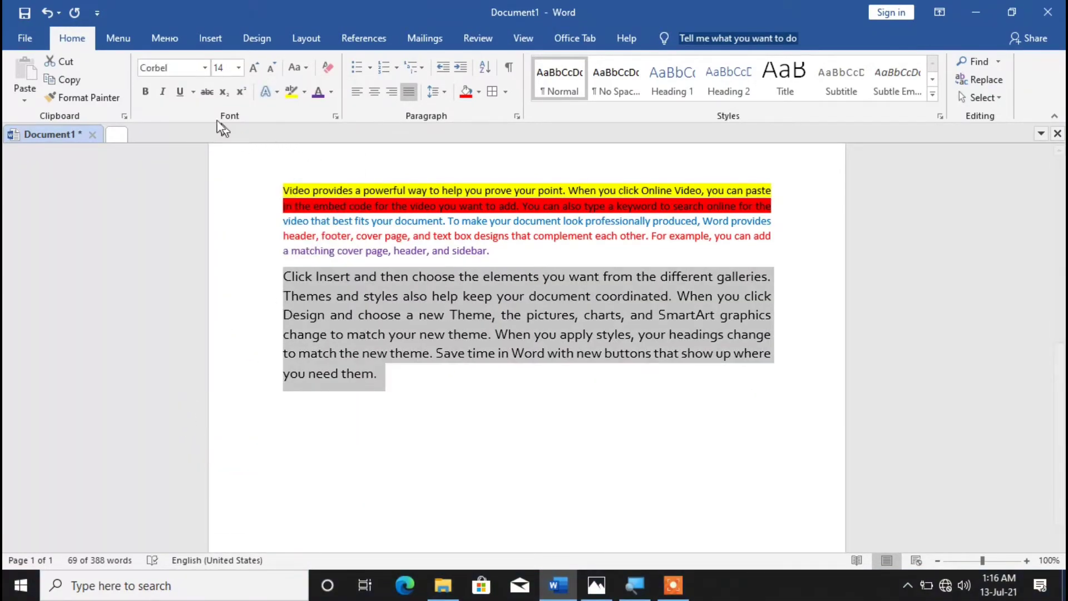
# Step: Make the last paragraph bold and italic, toggling the italic off and on once
pyautogui.click(146, 92)
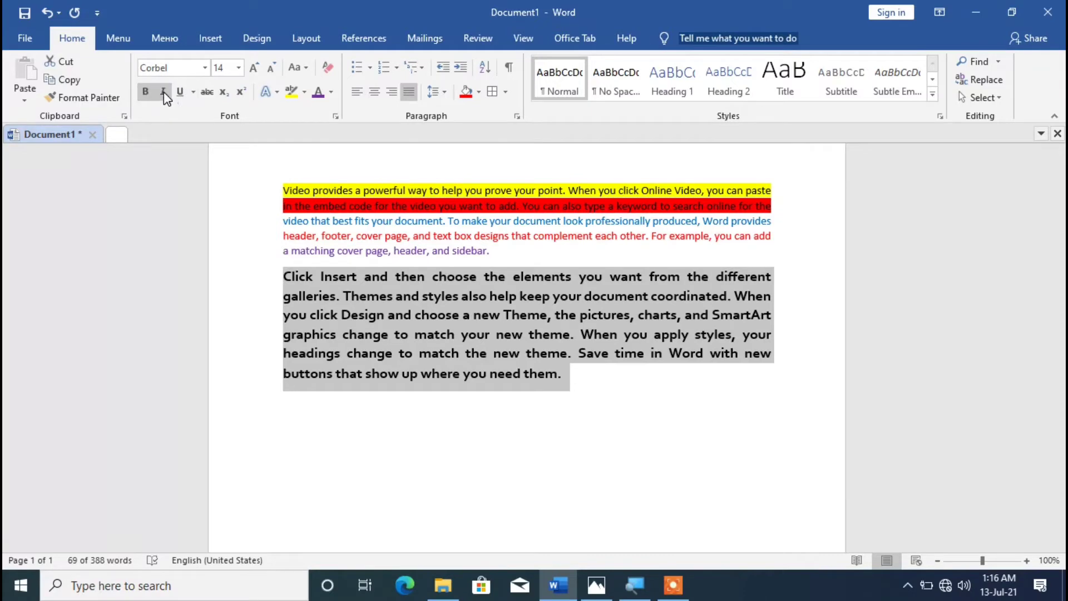
pyautogui.click(164, 92)
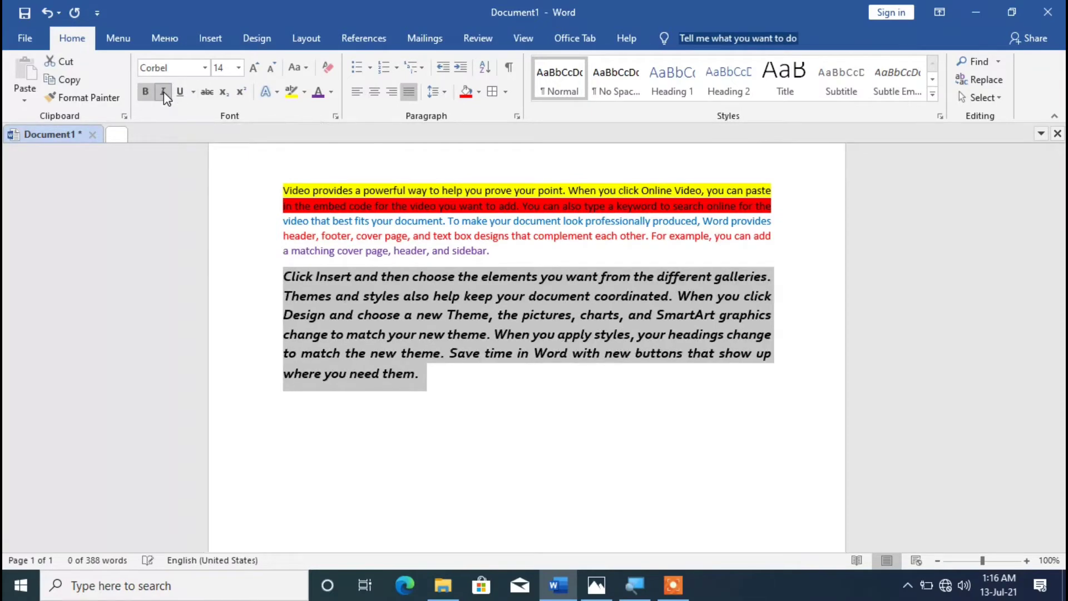
pyautogui.click(163, 92)
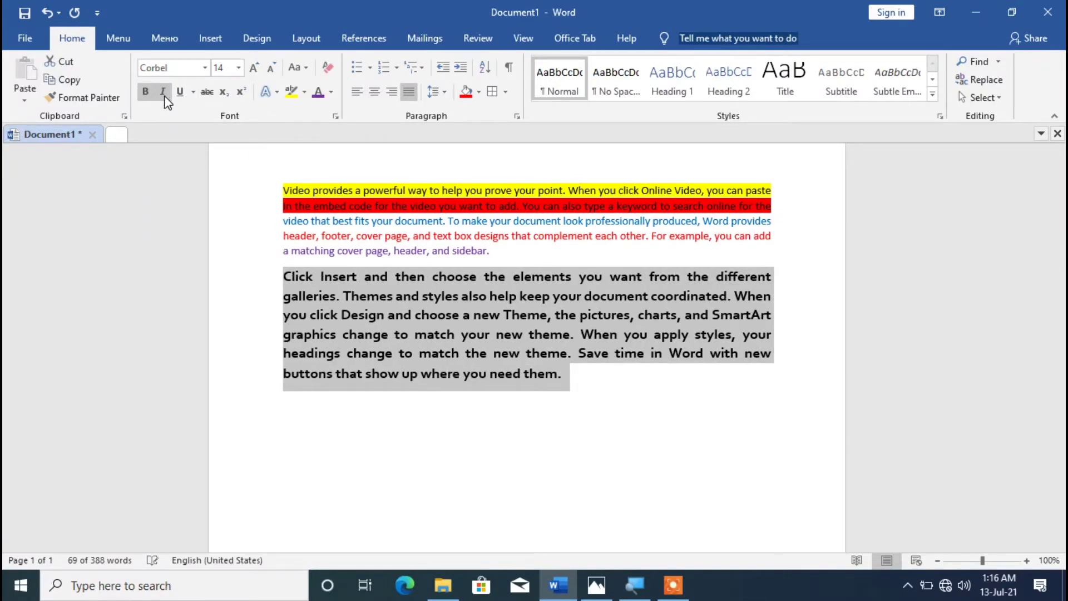
pyautogui.click(165, 94)
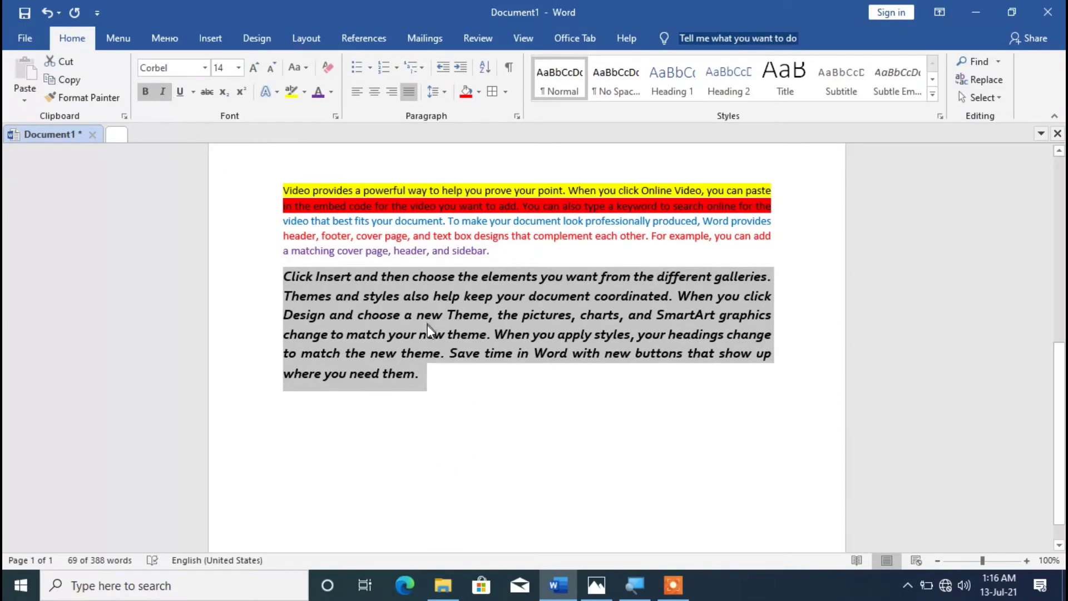
# Step: Try underlining the last paragraph, and clear its underline, italic and bold formatting
pyautogui.click(180, 92)
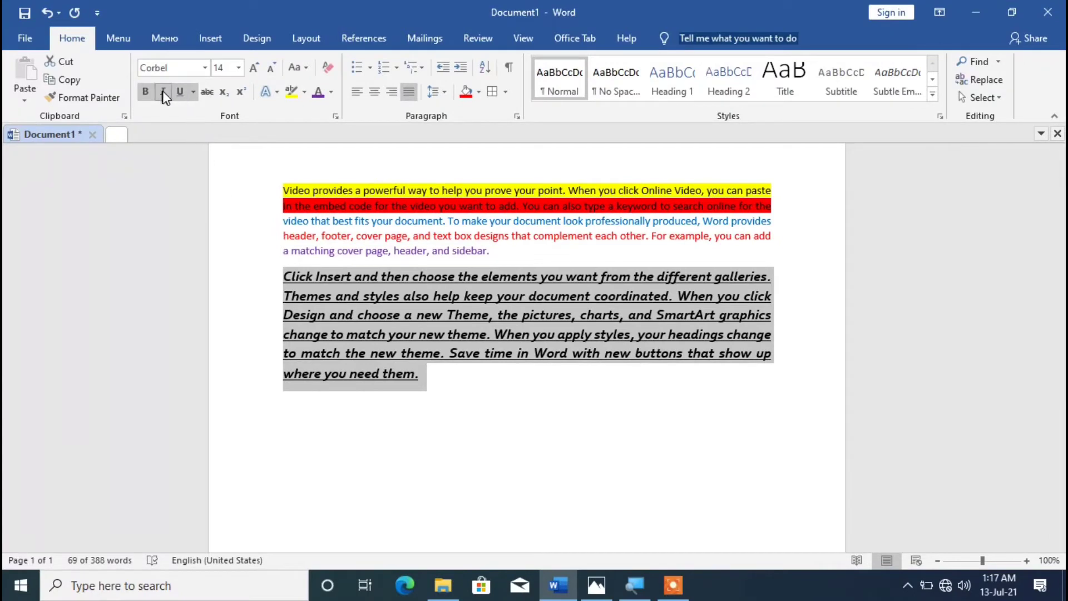
pyautogui.click(180, 92)
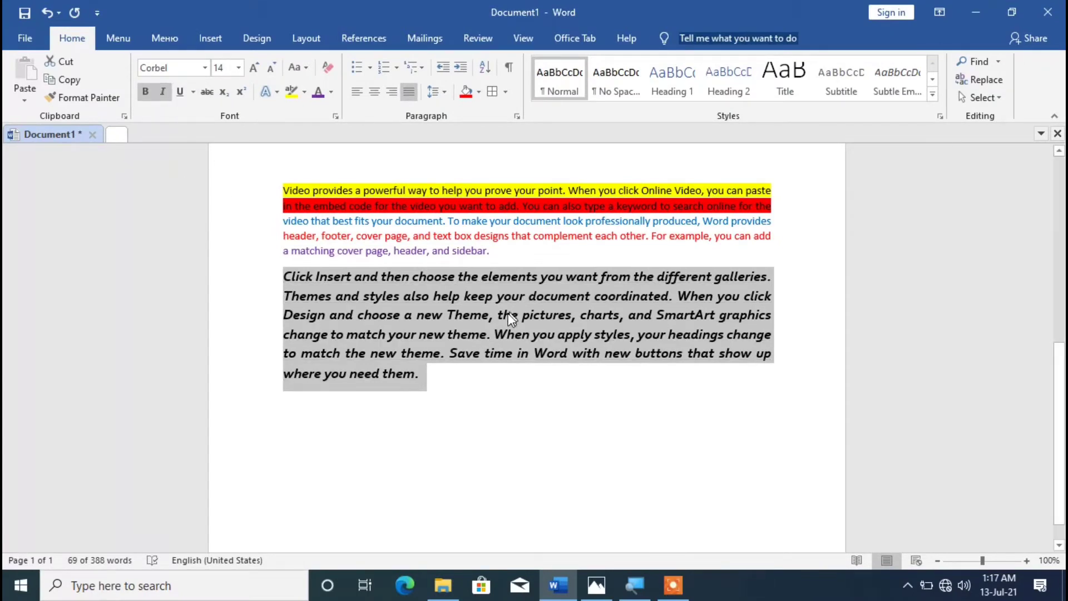
pyautogui.click(162, 92)
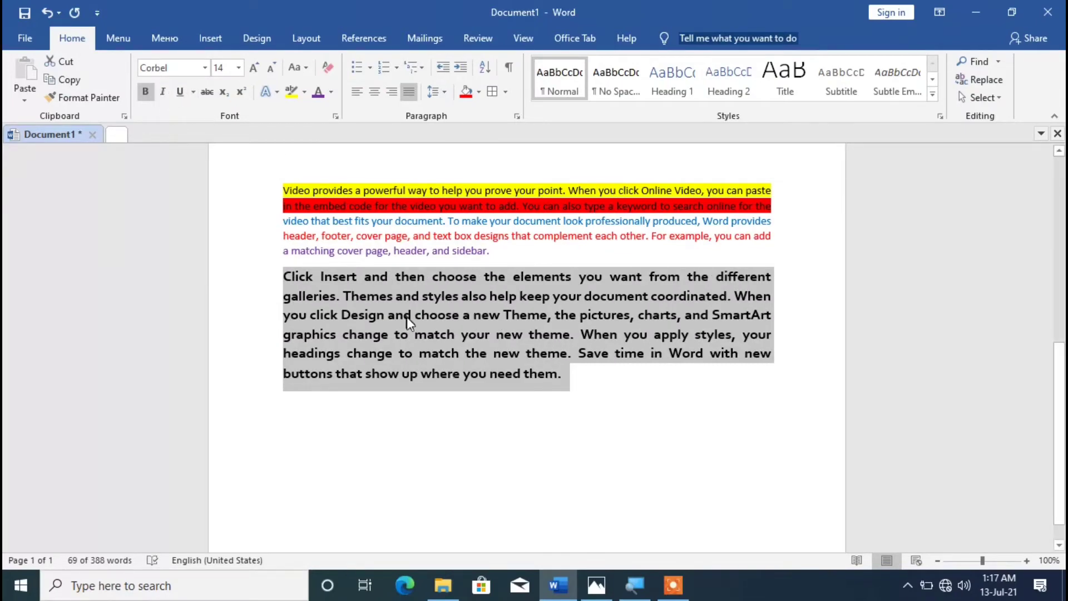
pyautogui.click(145, 94)
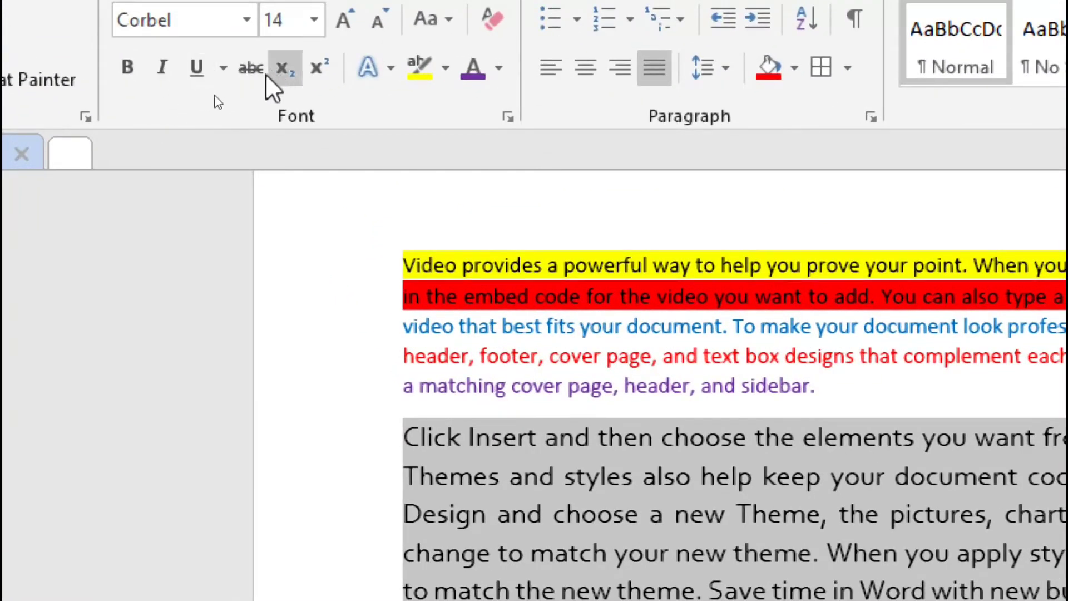
# Step: Try strikethrough on the last paragraph and remove it again
pyautogui.click(250, 68)
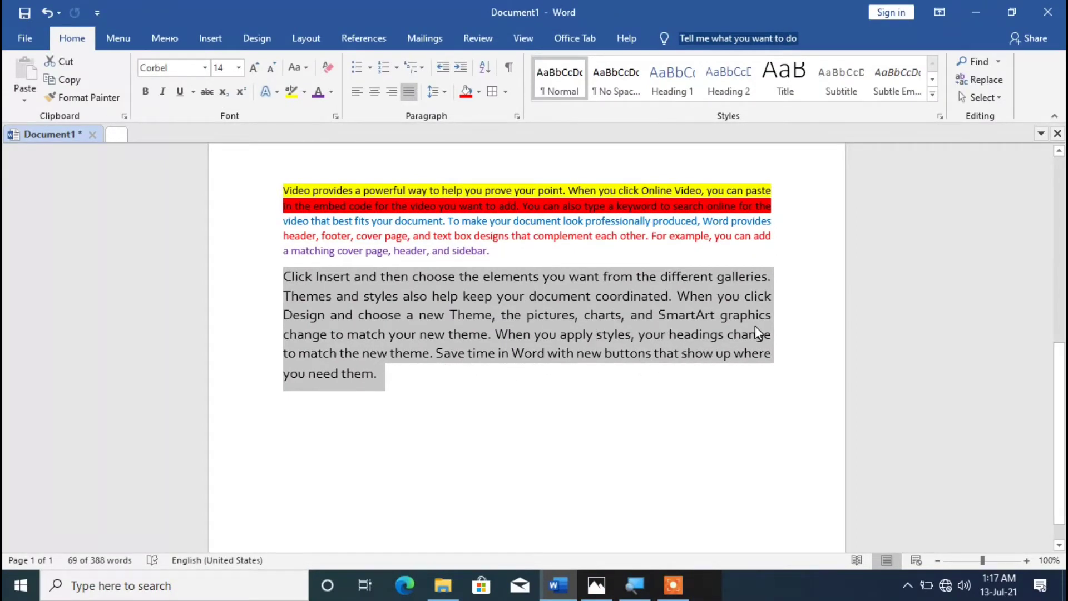
pyautogui.click(207, 91)
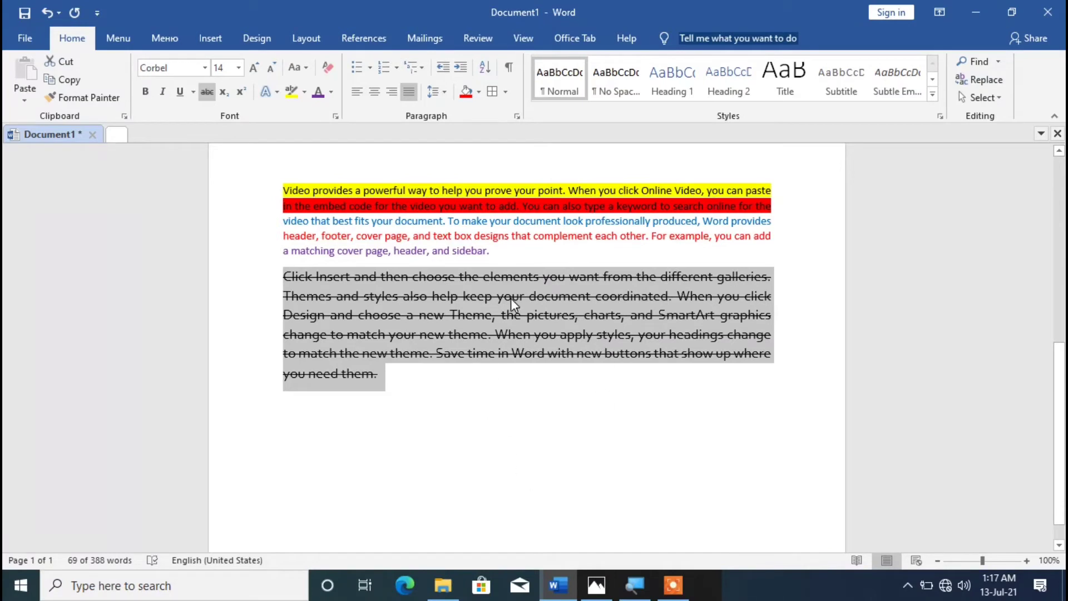
pyautogui.click(207, 91)
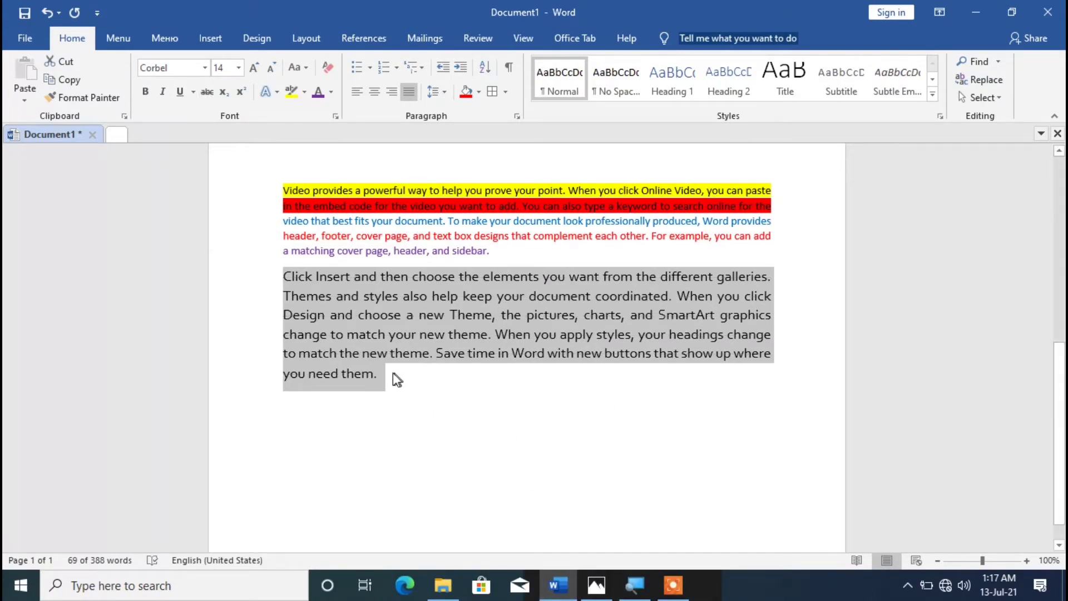
# Step: Enter "H20" in Arial Black on the empty line below the last paragraph and make its 2 subscript
pyautogui.click(436, 429)
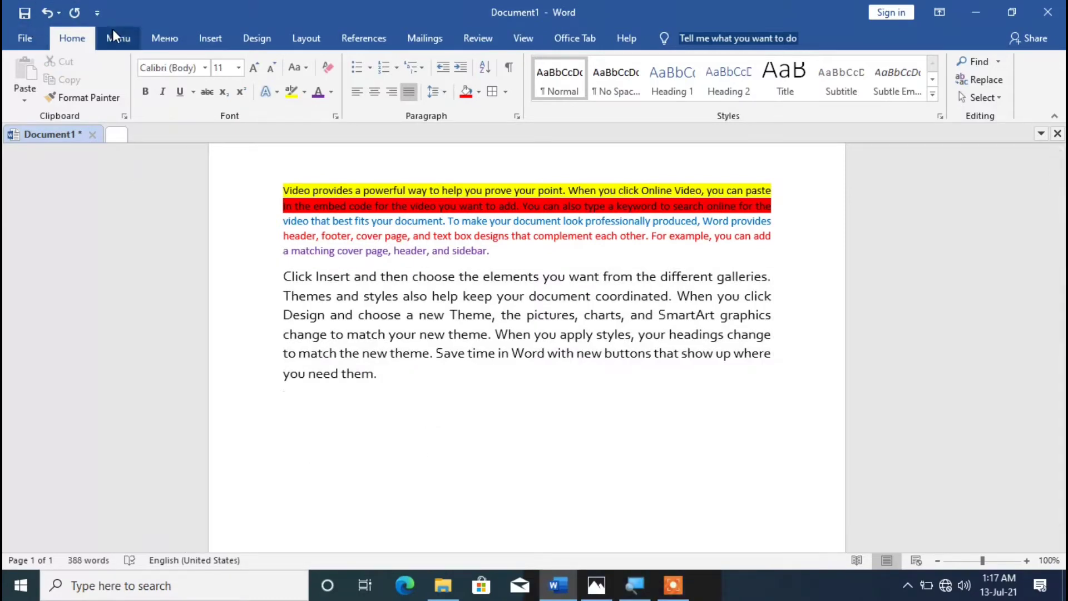
pyautogui.click(205, 67)
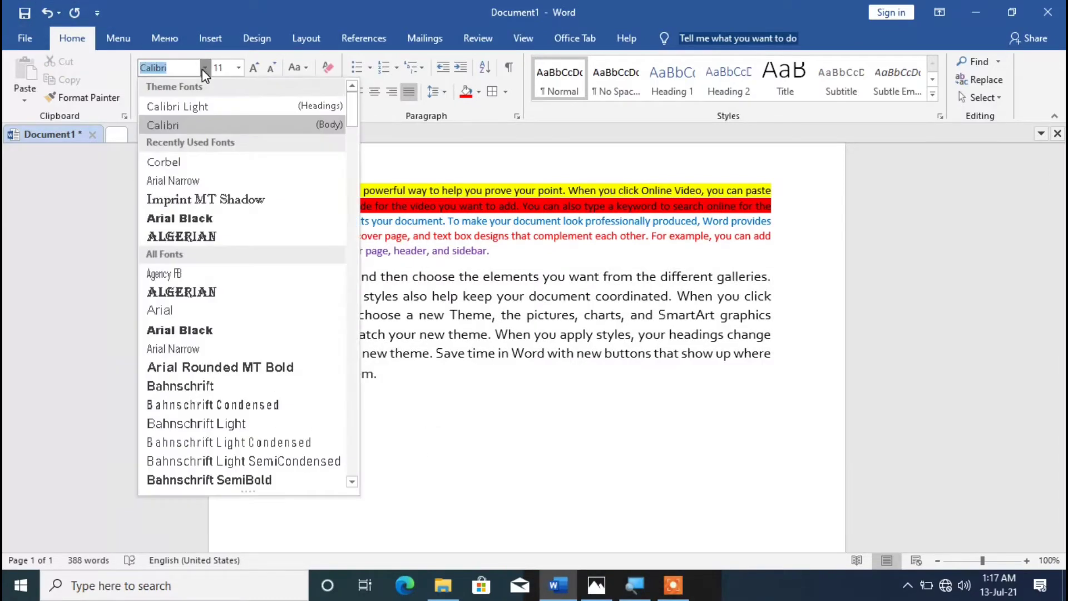
pyautogui.click(187, 218)
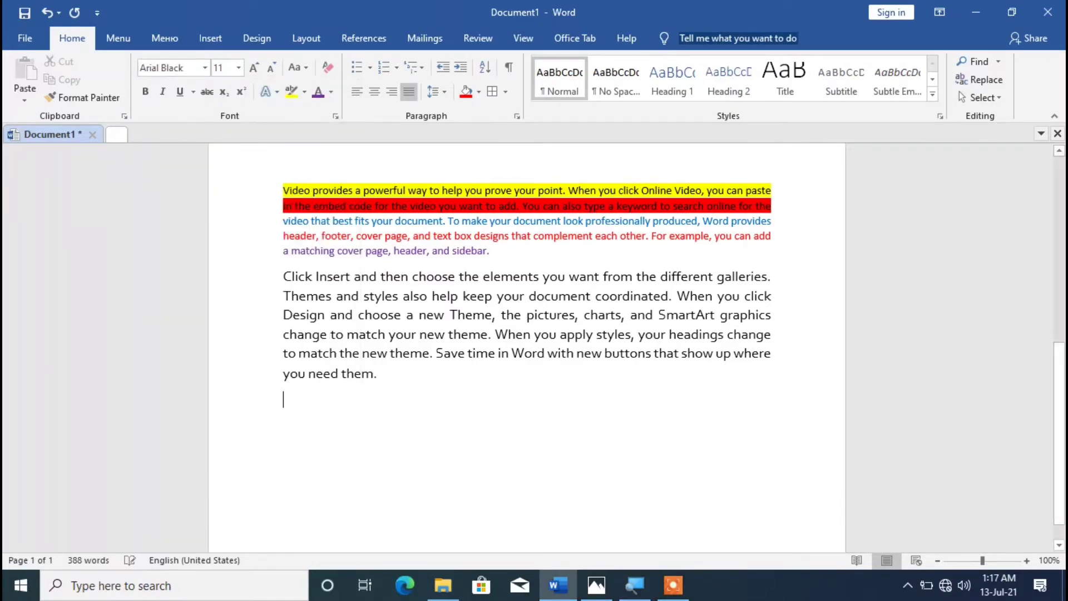
pyautogui.write('h')
pyautogui.moveTo(292, 400); pyautogui.dragTo(301, 399)
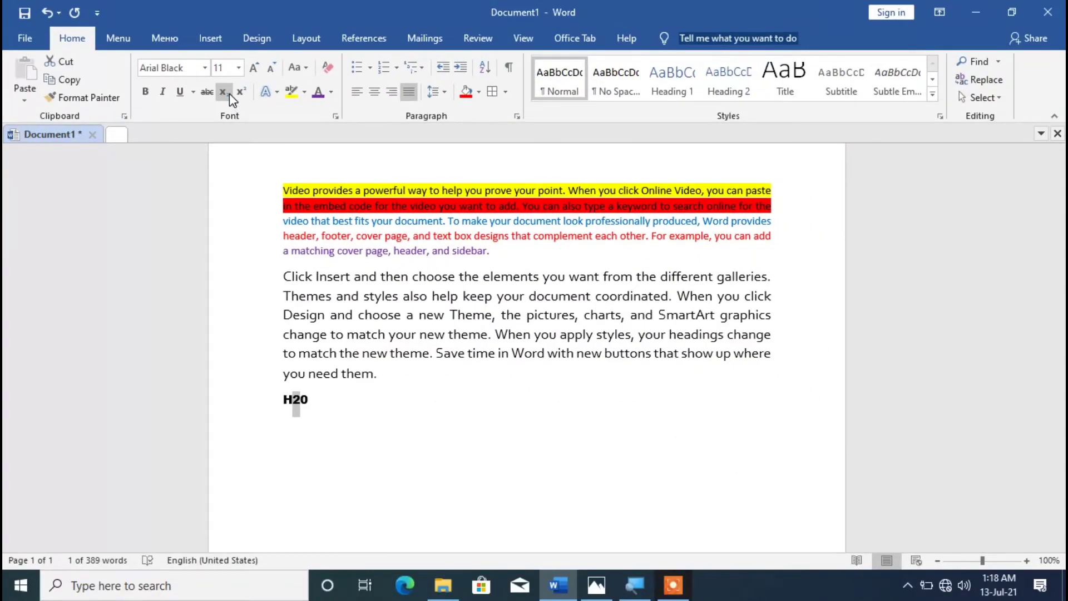
pyautogui.click(223, 93)
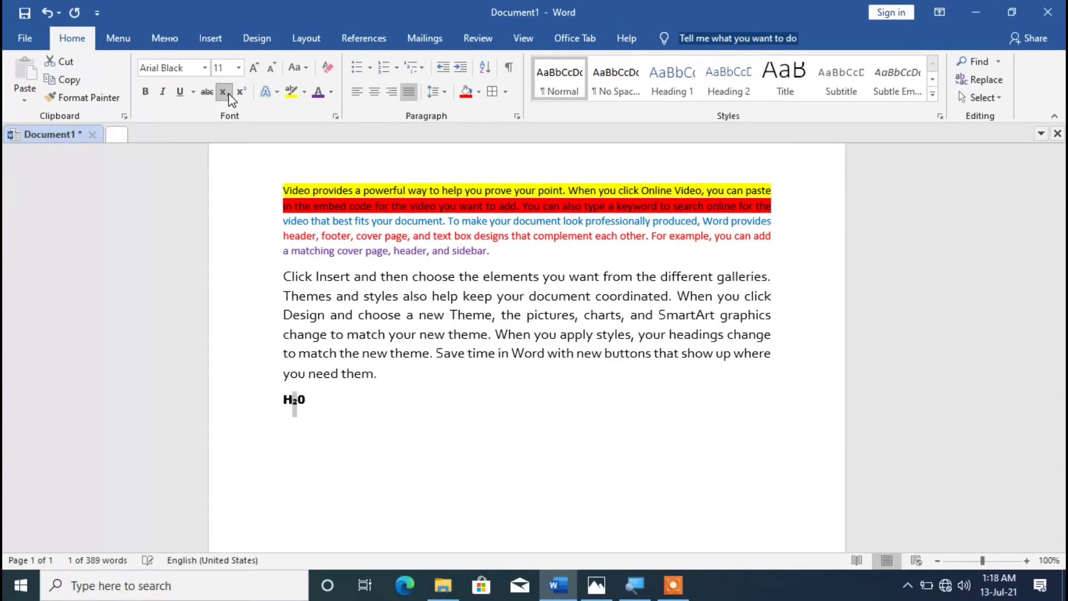
# Step: Add "O2" after the H20 text and make its 2 superscript
pyautogui.click(338, 399)
pyautogui.write('O')
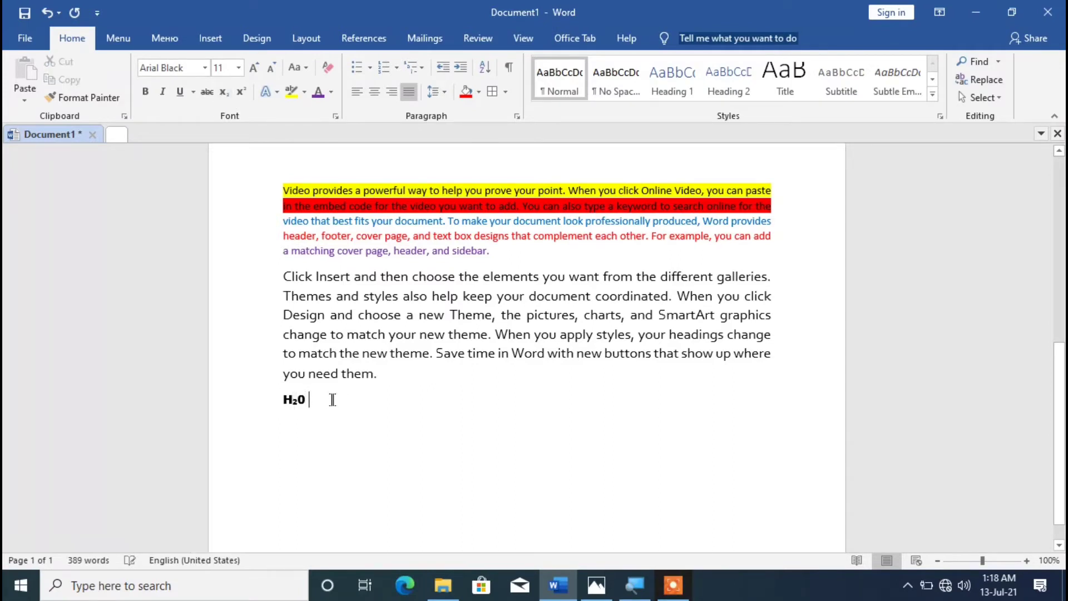
pyautogui.write('2')
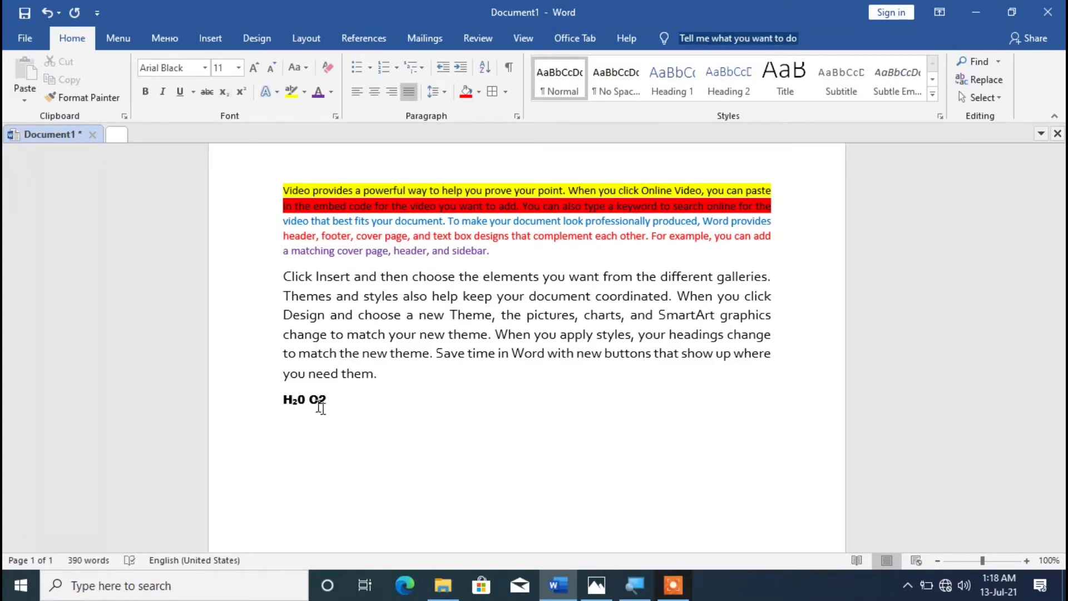
pyautogui.hotkey('shift', 'Left')
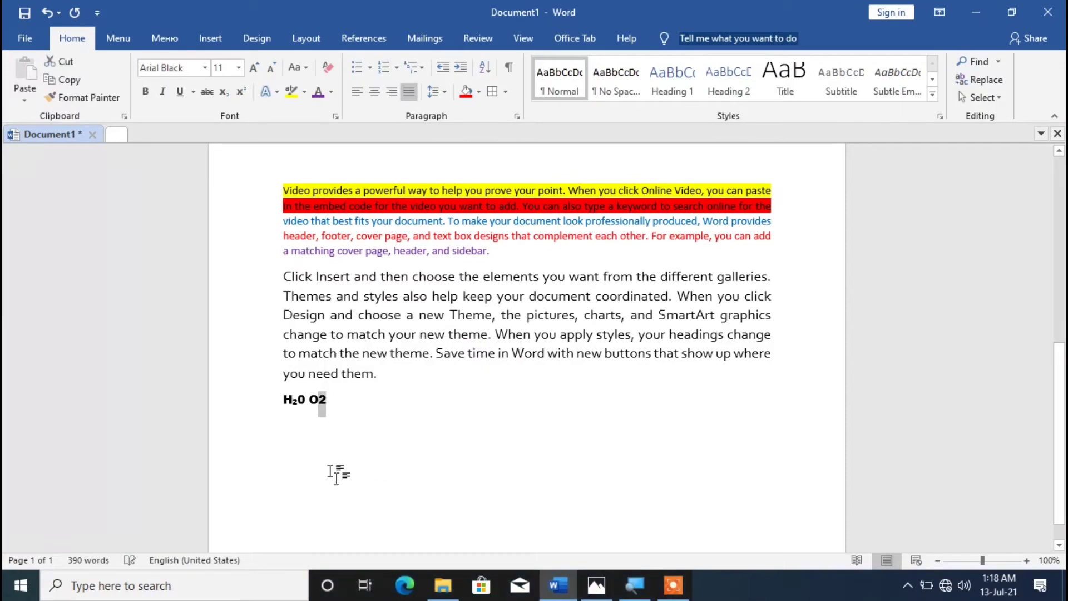
pyautogui.click(240, 90)
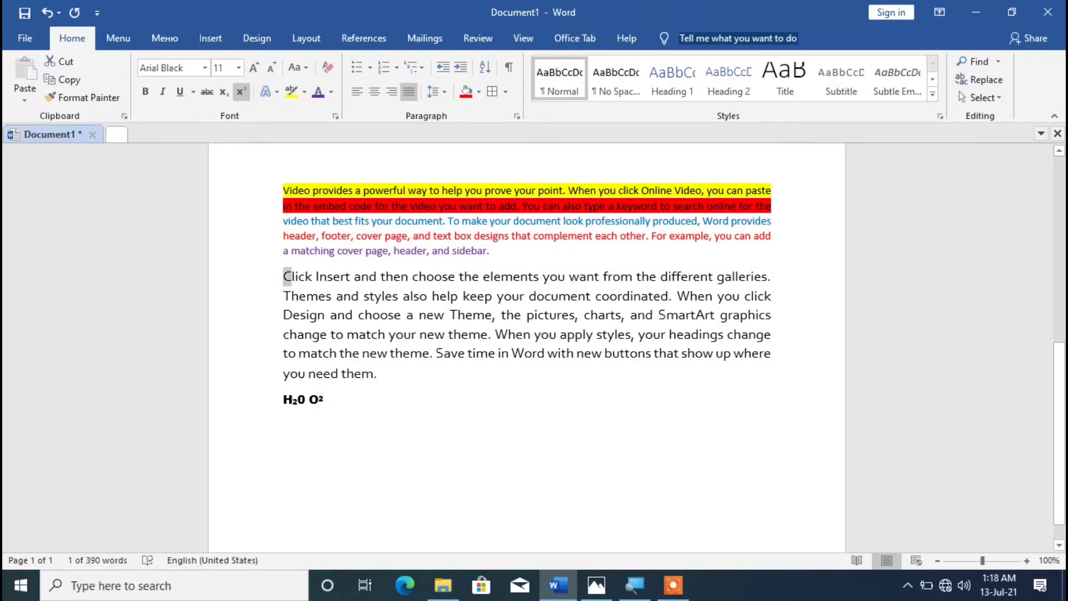
# Step: Convert the paragraph beginning "Click Insert" to lowercase
pyautogui.tripleClick(287, 277)
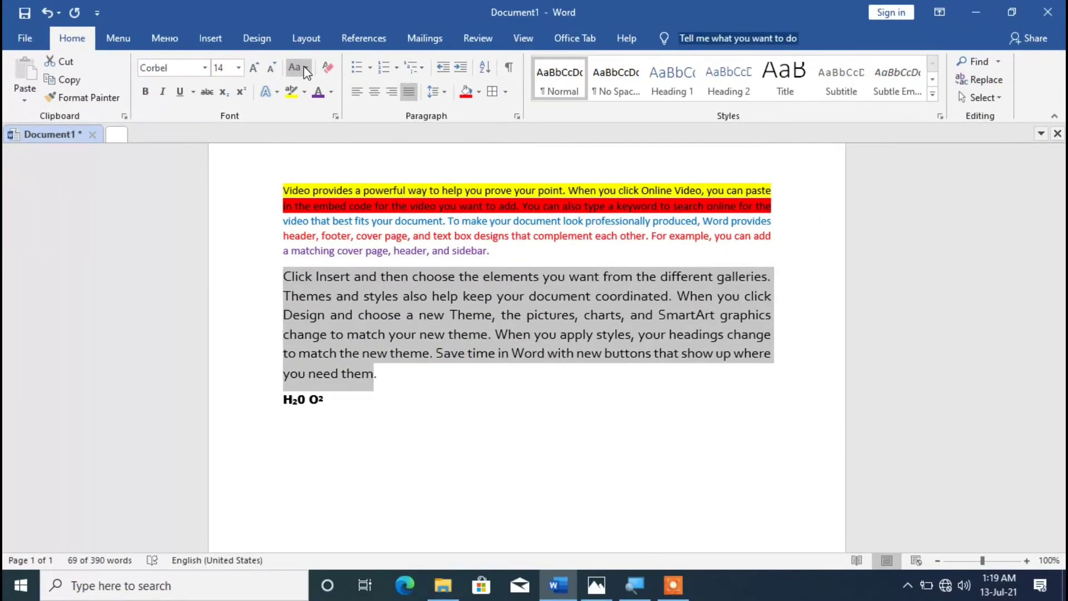
pyautogui.click(306, 69)
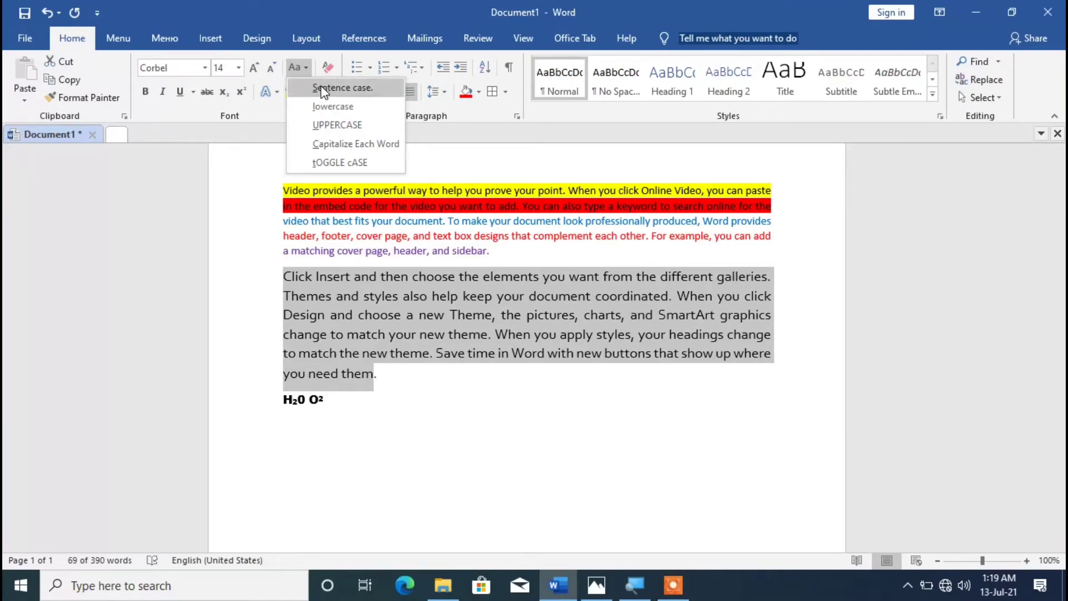
pyautogui.click(321, 107)
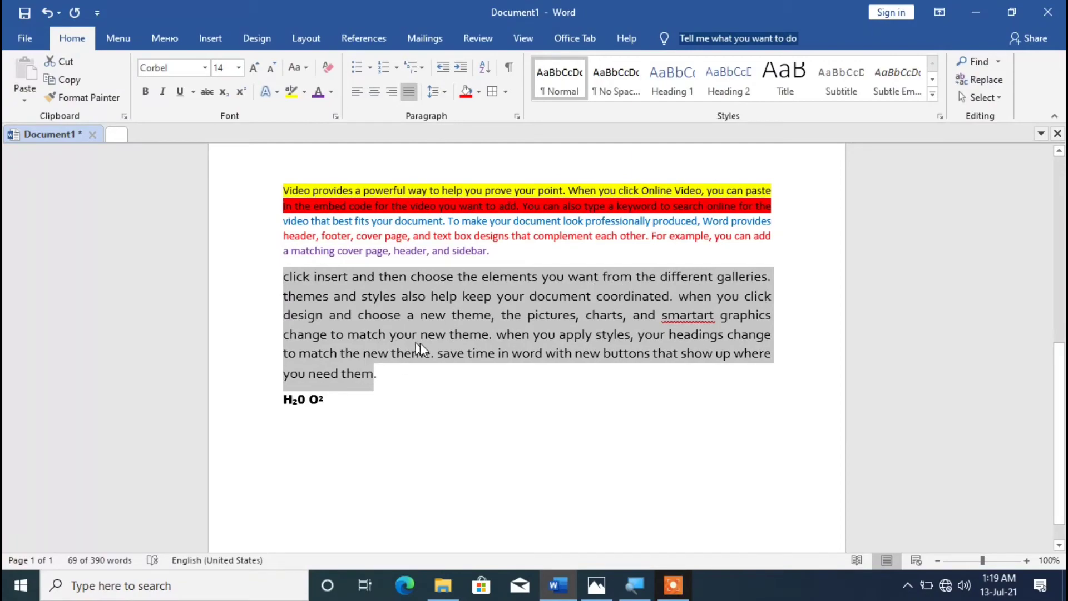
# Step: Change the "Click Insert" paragraph to Sentence case and back to lowercase
pyautogui.click(305, 67)
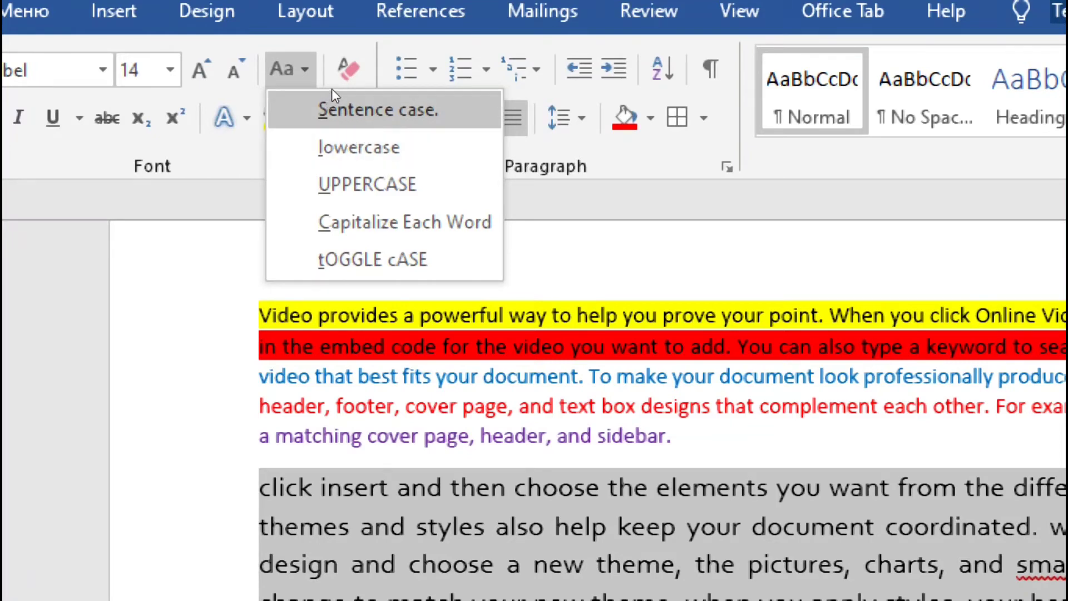
pyautogui.click(332, 92)
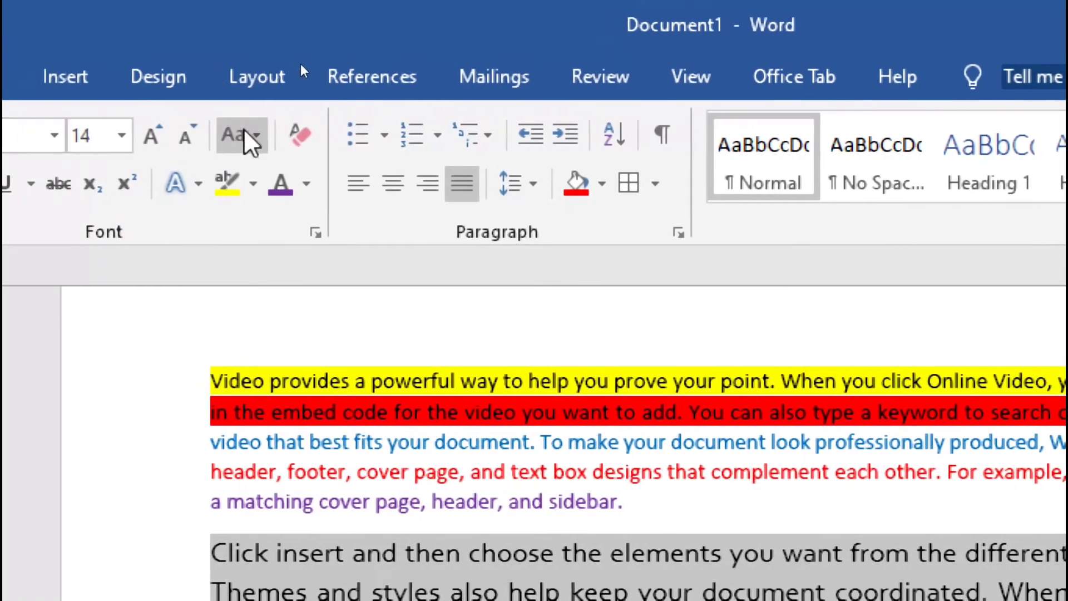
pyautogui.click(244, 134)
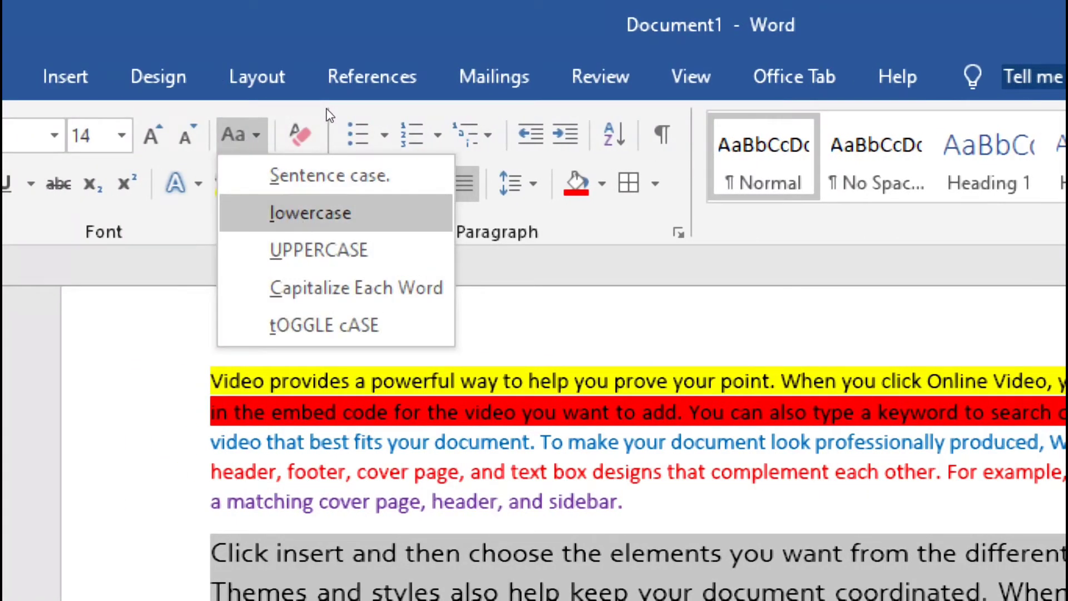
pyautogui.click(310, 212)
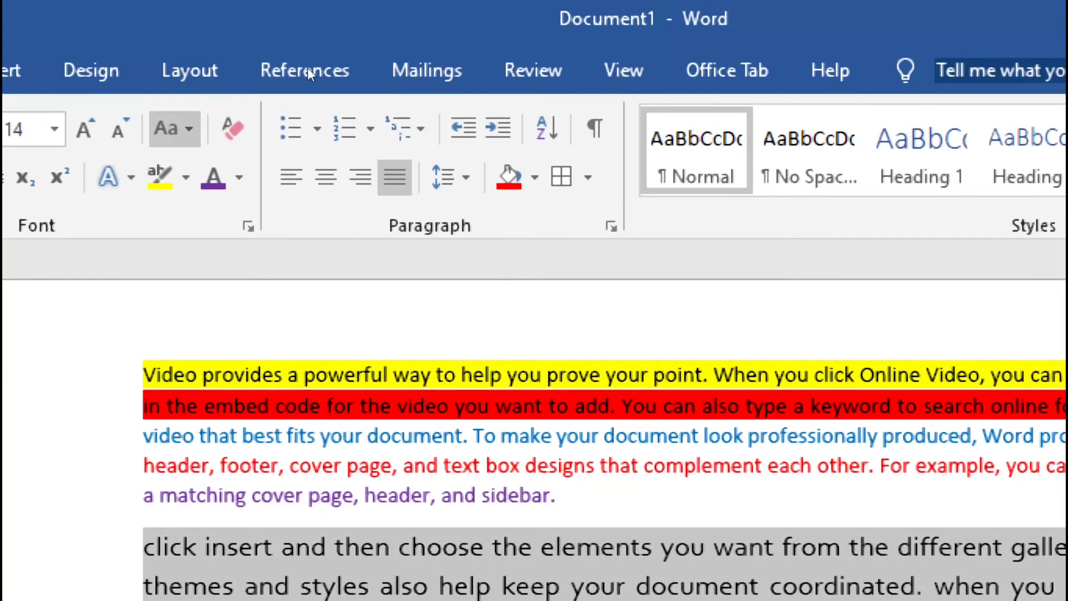
# Step: Convert the "Click Insert" paragraph to UPPERCASE and then to Capitalize Each Word
pyautogui.click(189, 128)
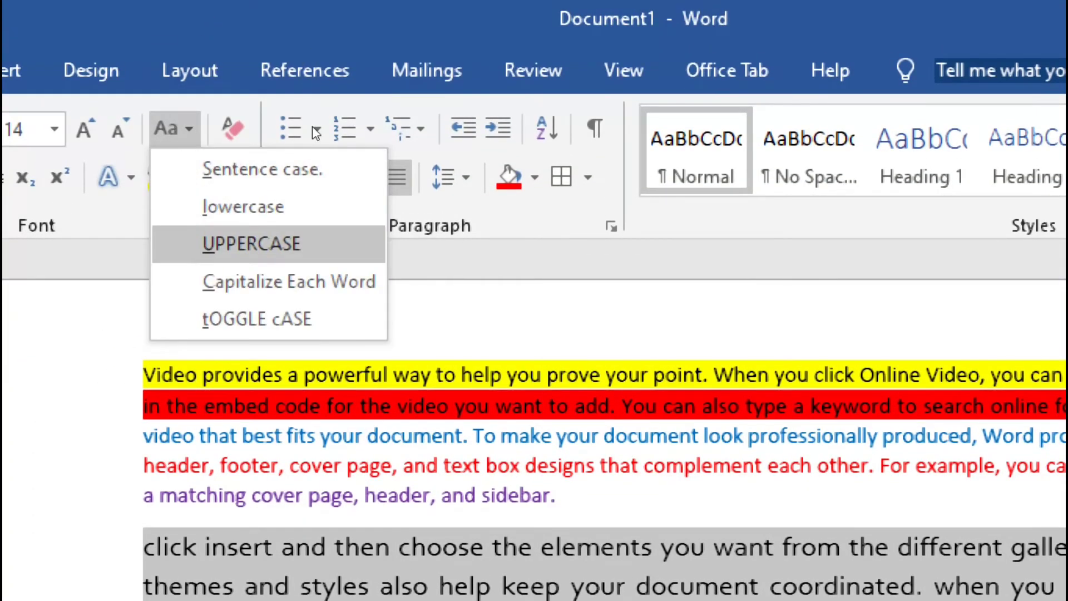
pyautogui.click(216, 250)
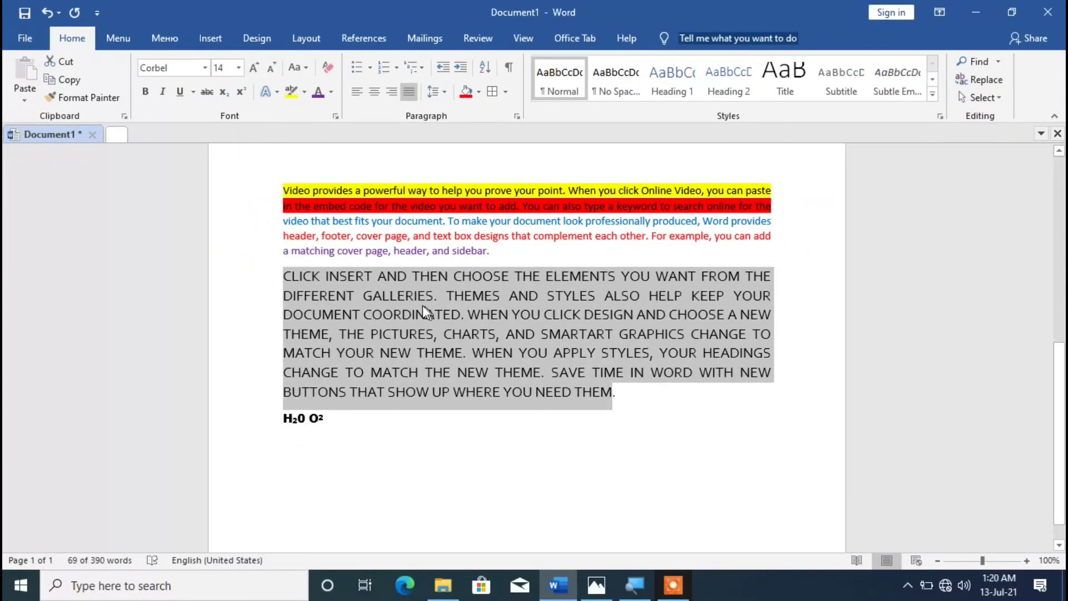
pyautogui.click(306, 67)
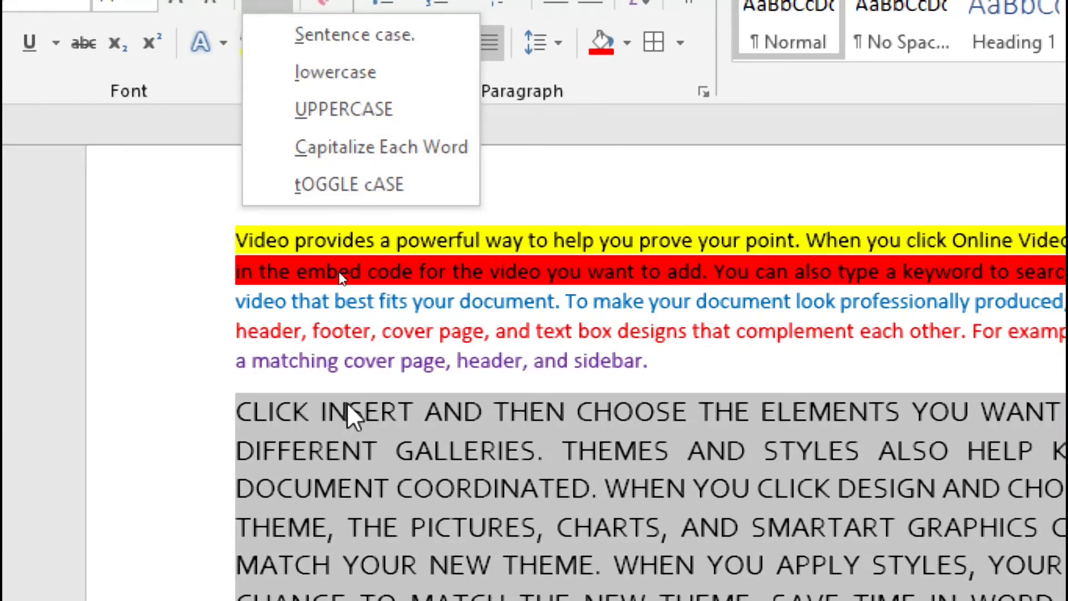
pyautogui.click(385, 145)
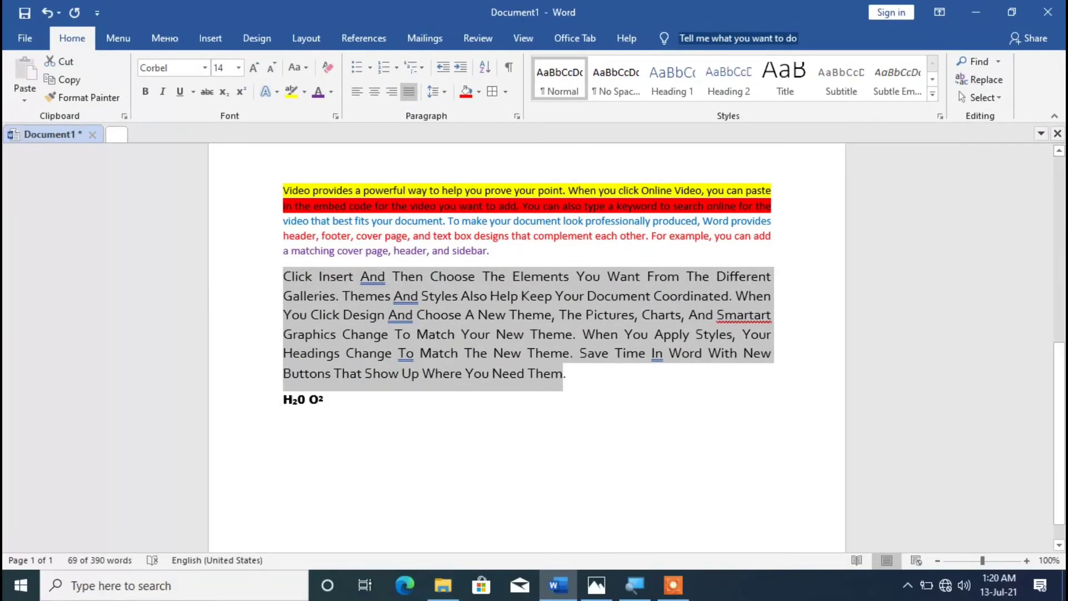
# Step: Apply tOGGLE cASE to the "Click Insert" paragraph, then set it to Sentence case
pyautogui.click(306, 68)
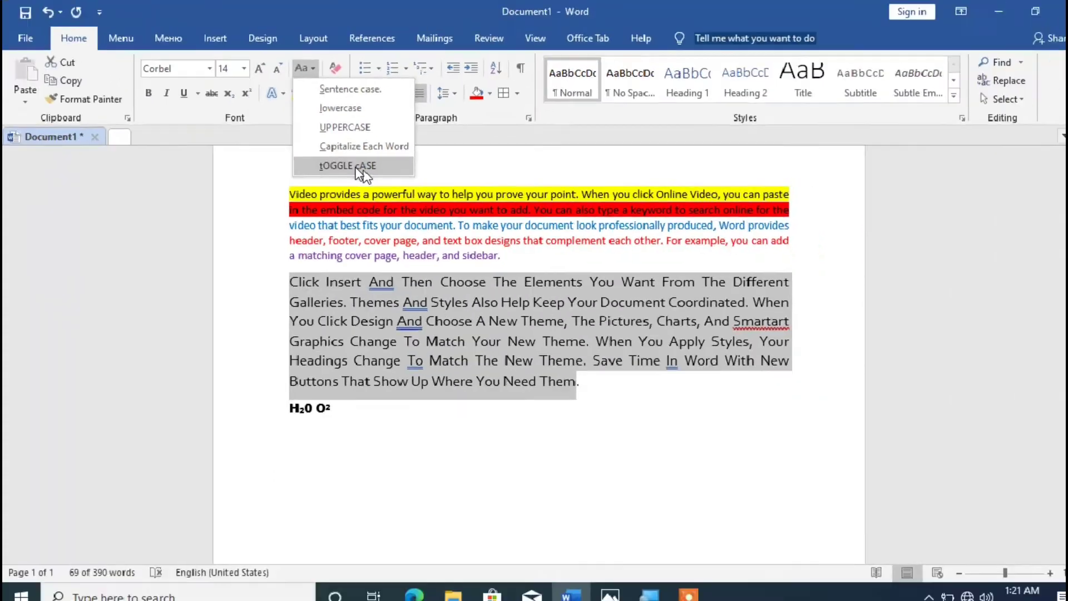
pyautogui.click(340, 160)
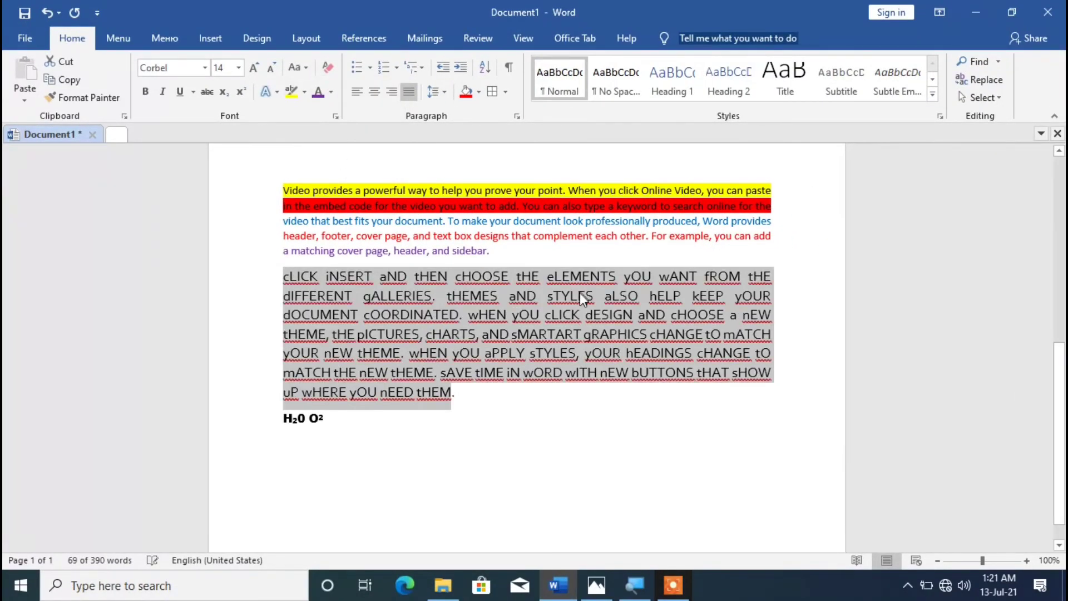
pyautogui.click(307, 68)
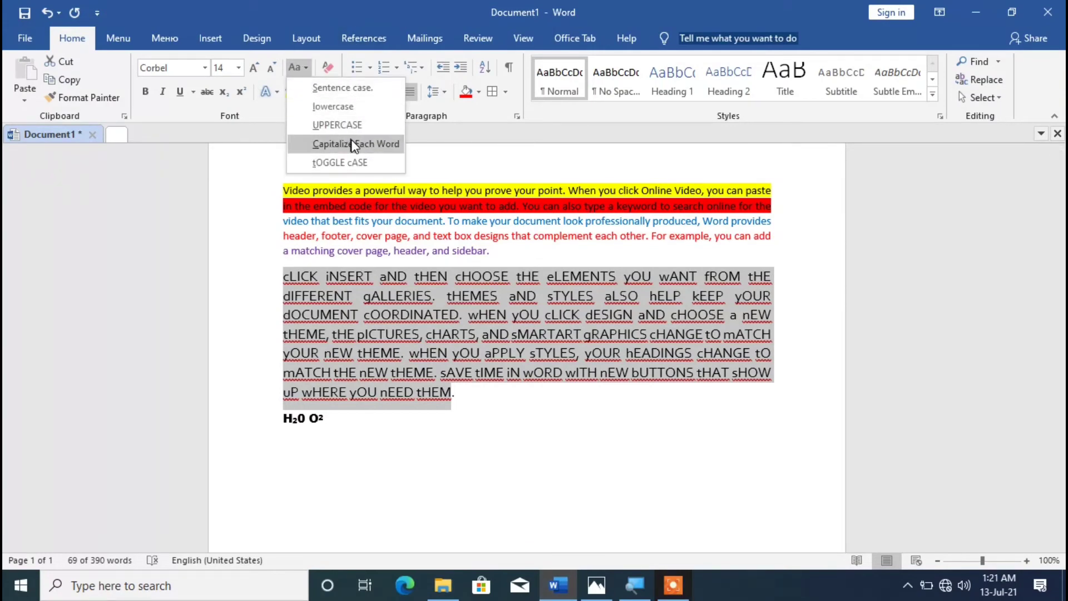
pyautogui.click(349, 93)
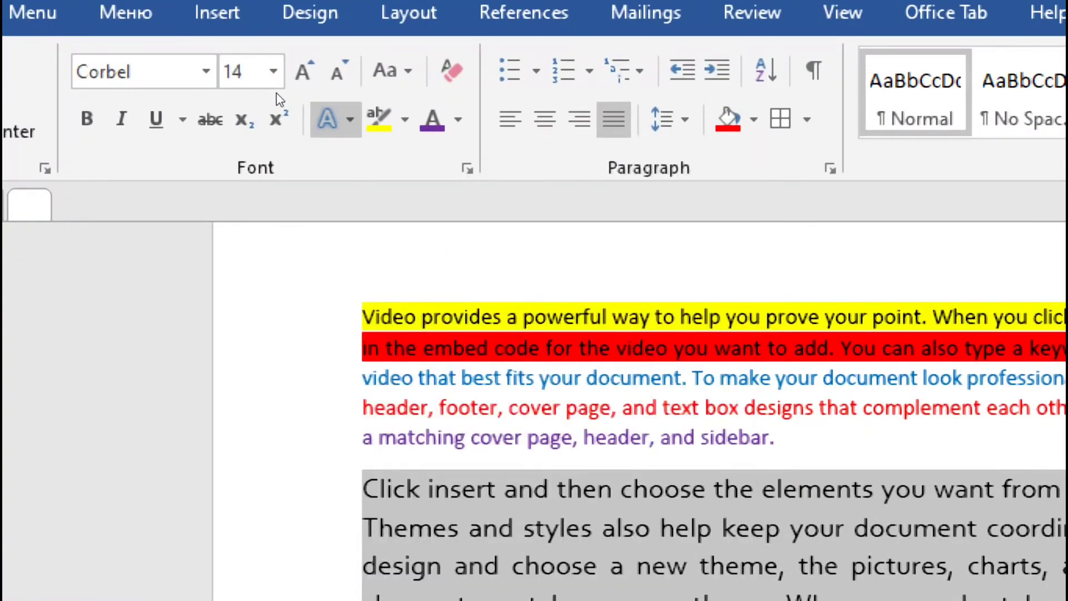
# Step: Give the "Click insert" paragraph the black hard-shadow text effect from the presets' last row and a standard dark blue outline
pyautogui.click(350, 119)
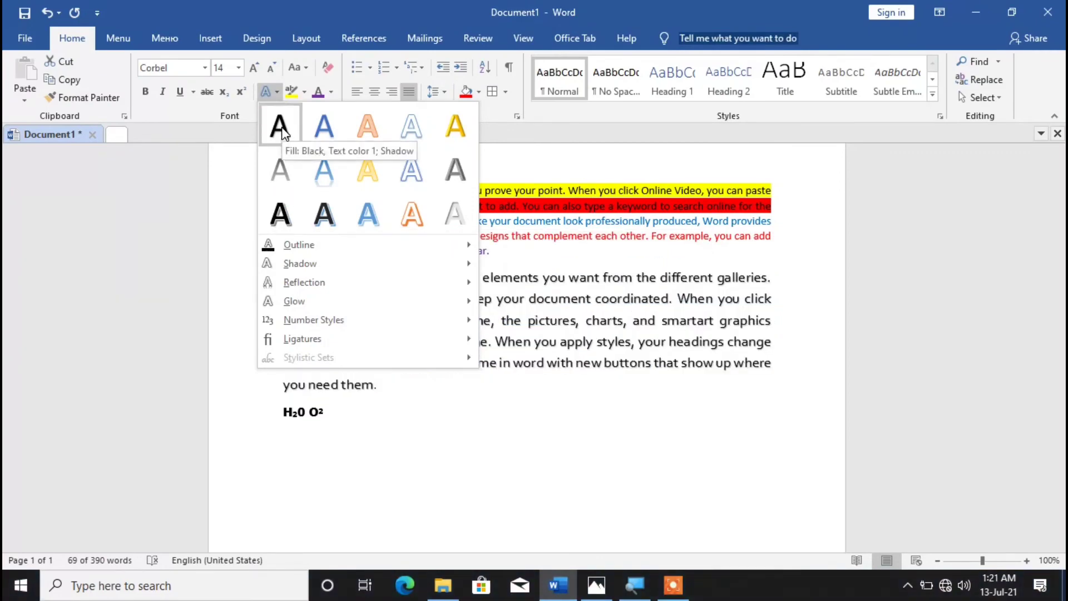
pyautogui.click(280, 213)
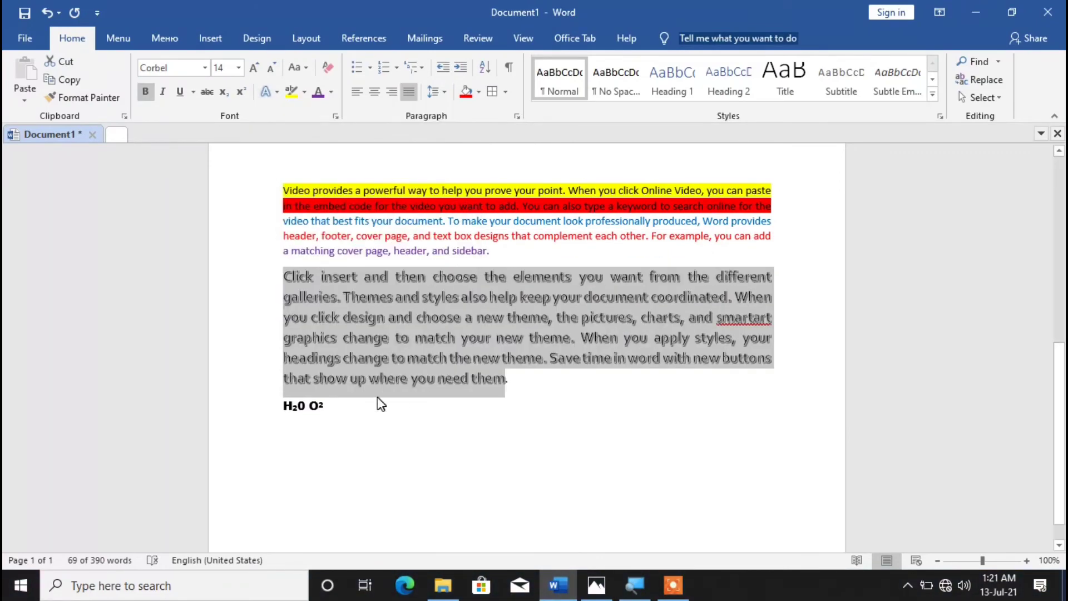
pyautogui.click(268, 92)
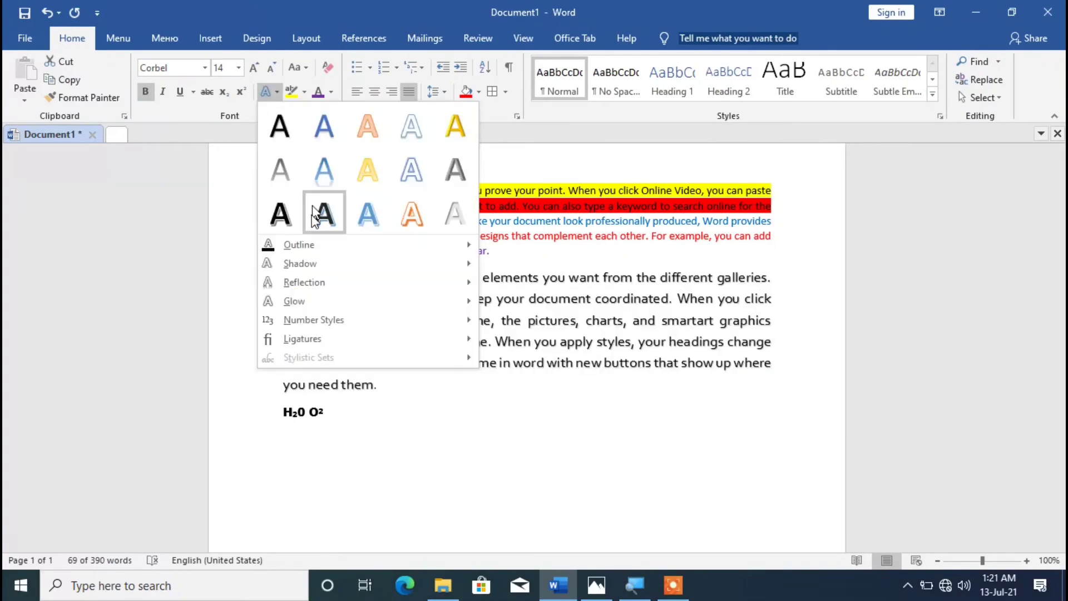
pyautogui.moveTo(332, 252)
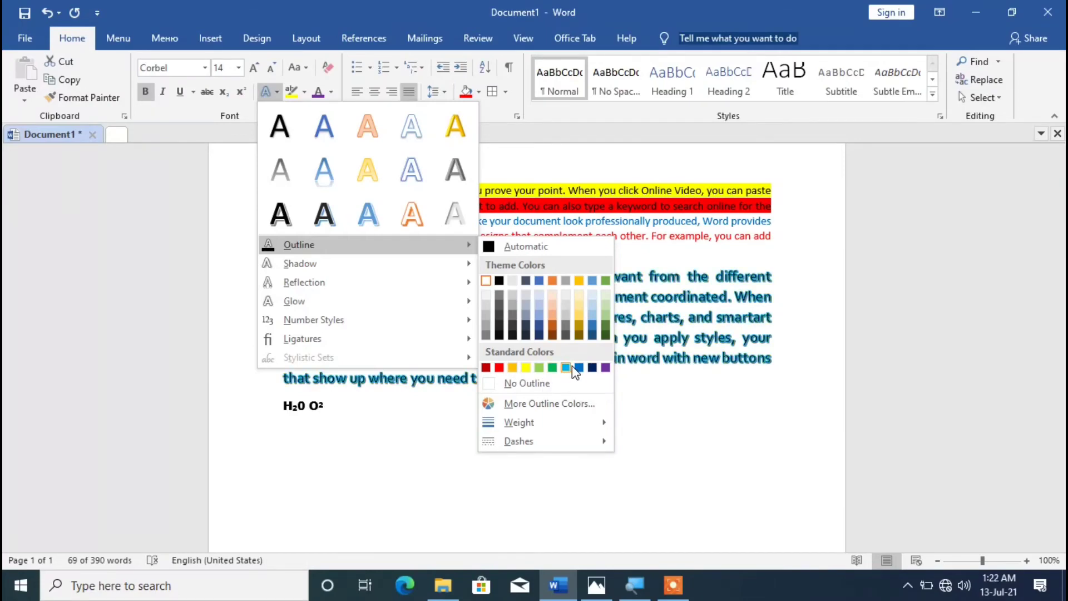
pyautogui.click(591, 368)
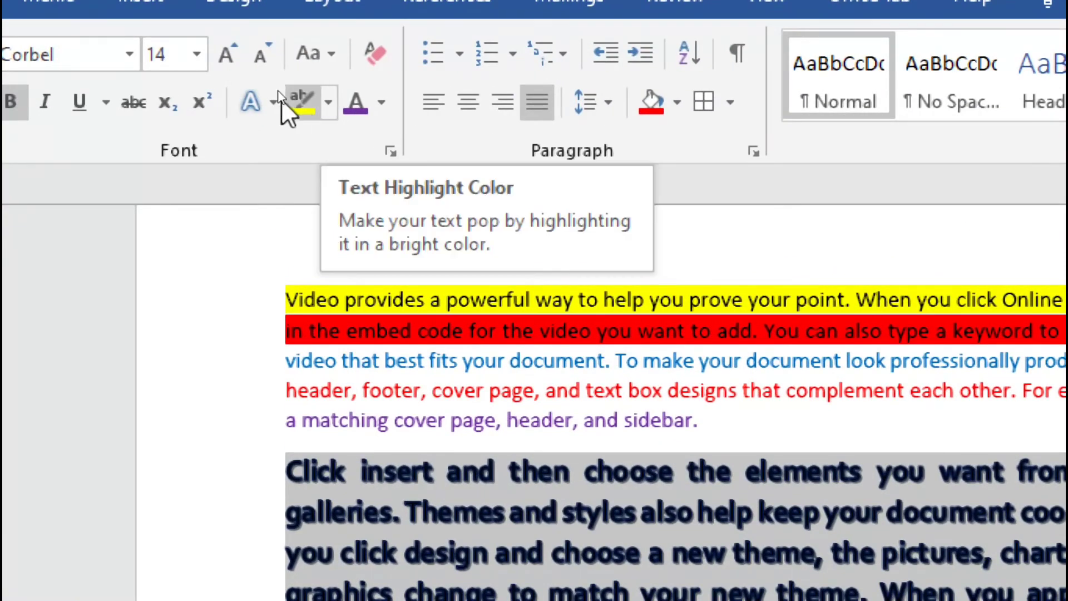
# Step: Apply the last Perspective shadow preset to the "Click insert" paragraph
pyautogui.click(276, 92)
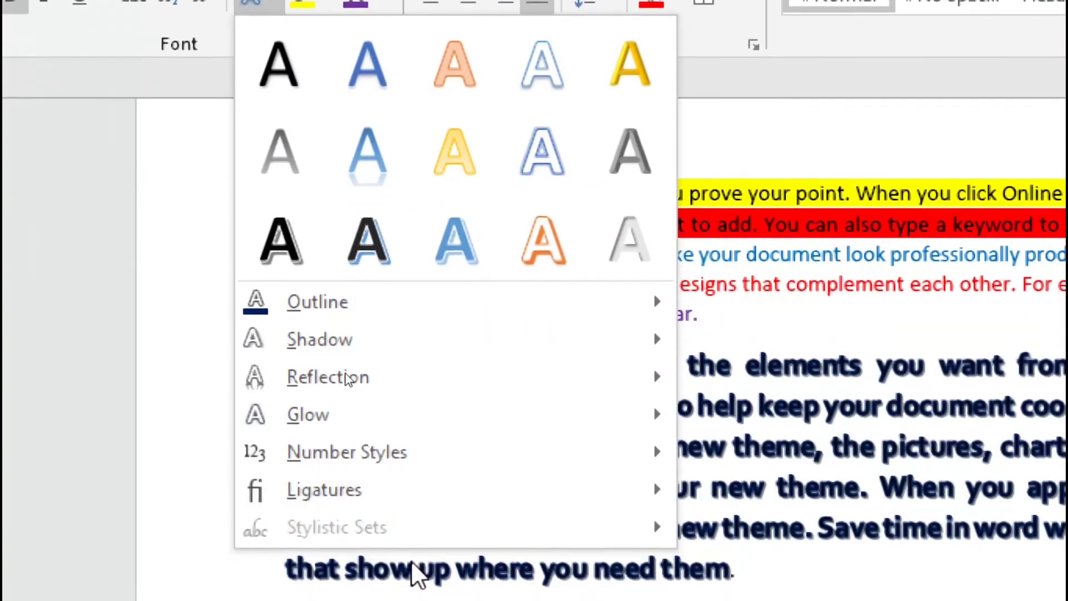
pyautogui.moveTo(336, 338)
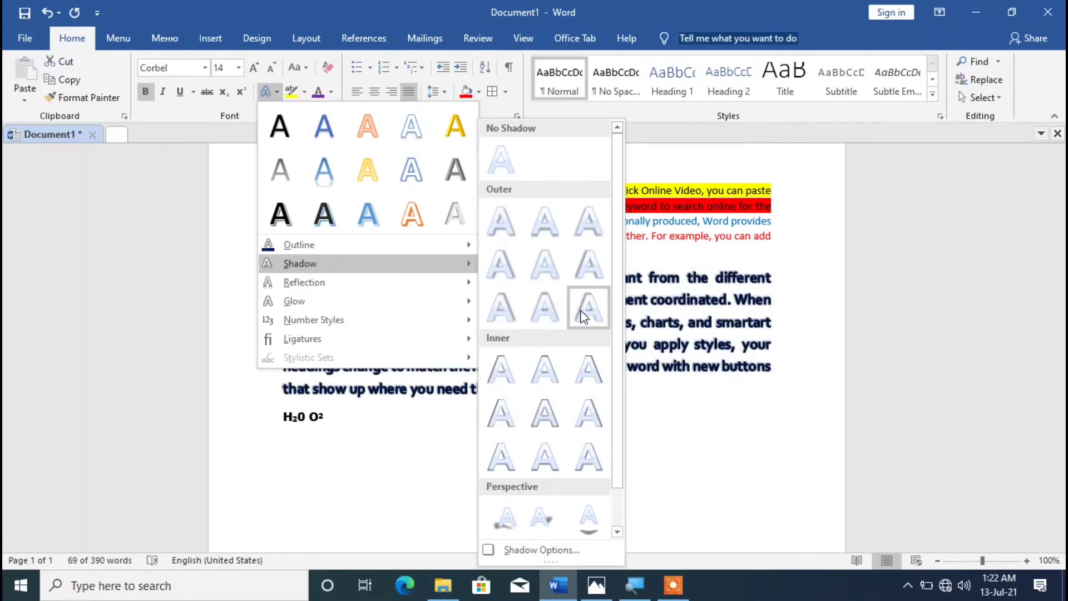
pyautogui.scroll(-1, 568, 457)
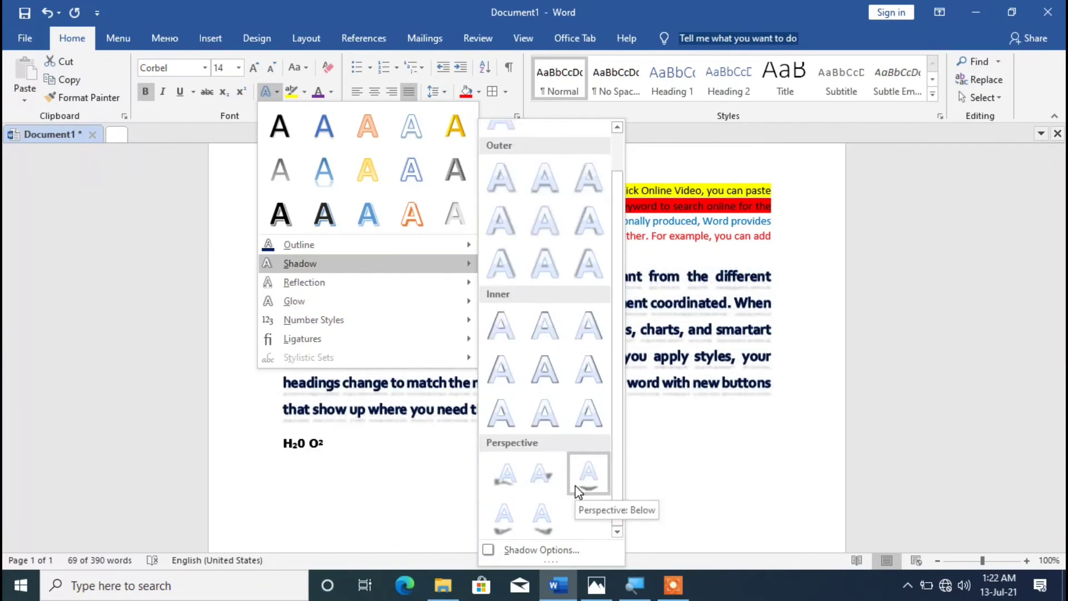
pyautogui.click(541, 516)
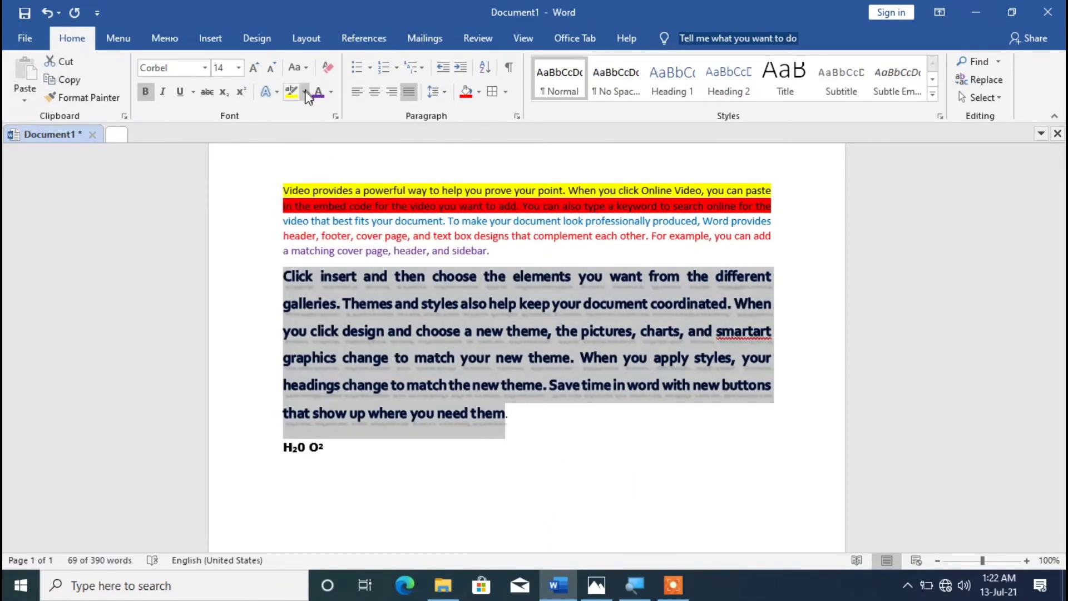
# Step: Add the middle reflection from the variations' last row and the largest orange glow to the "Click insert" paragraph
pyautogui.click(277, 95)
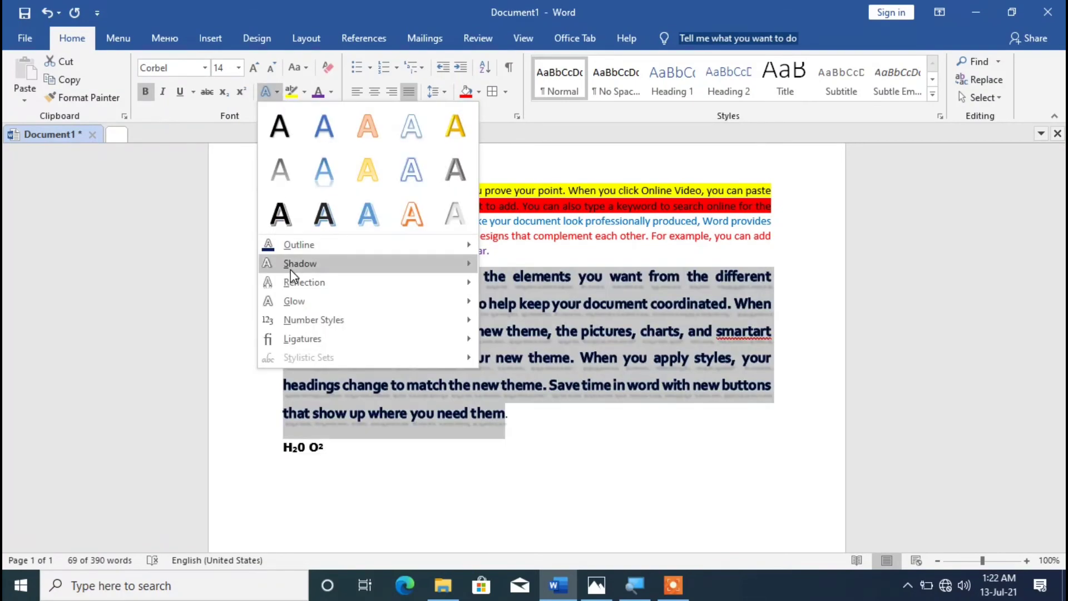
pyautogui.moveTo(328, 290)
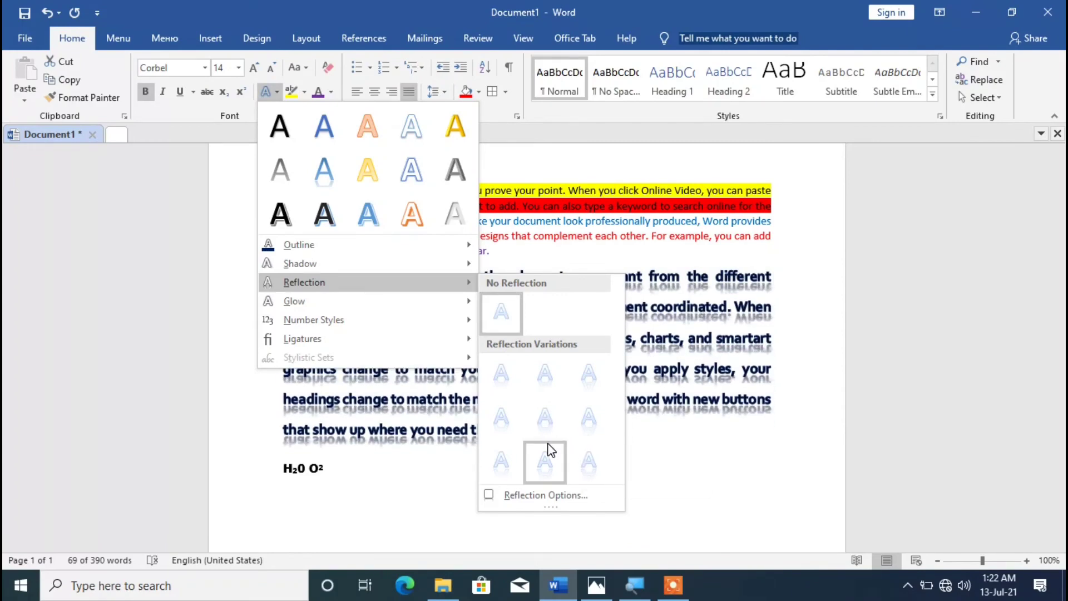
pyautogui.click(548, 454)
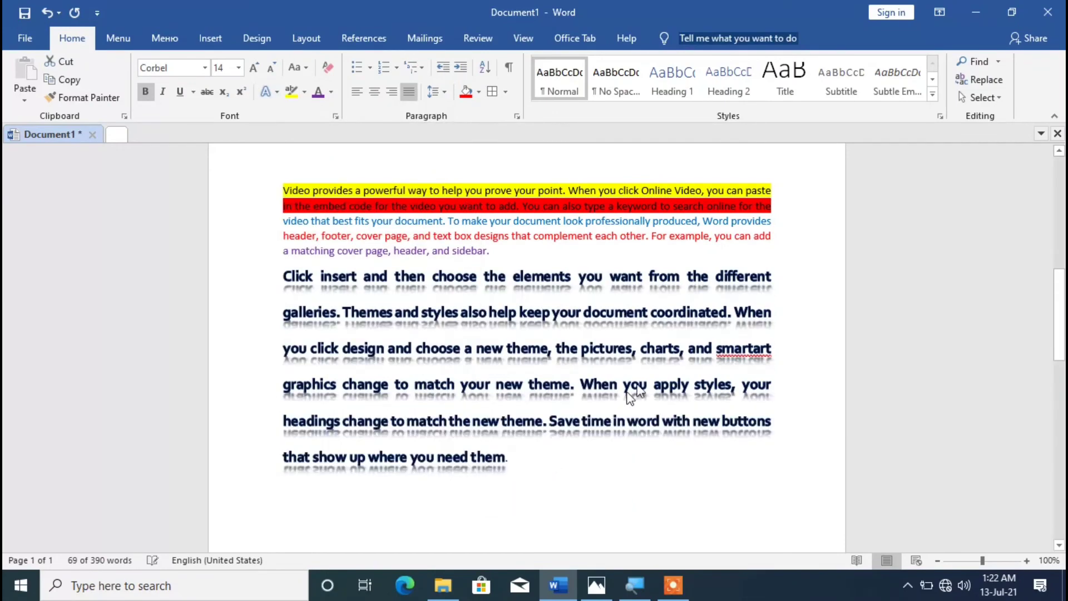
pyautogui.click(278, 92)
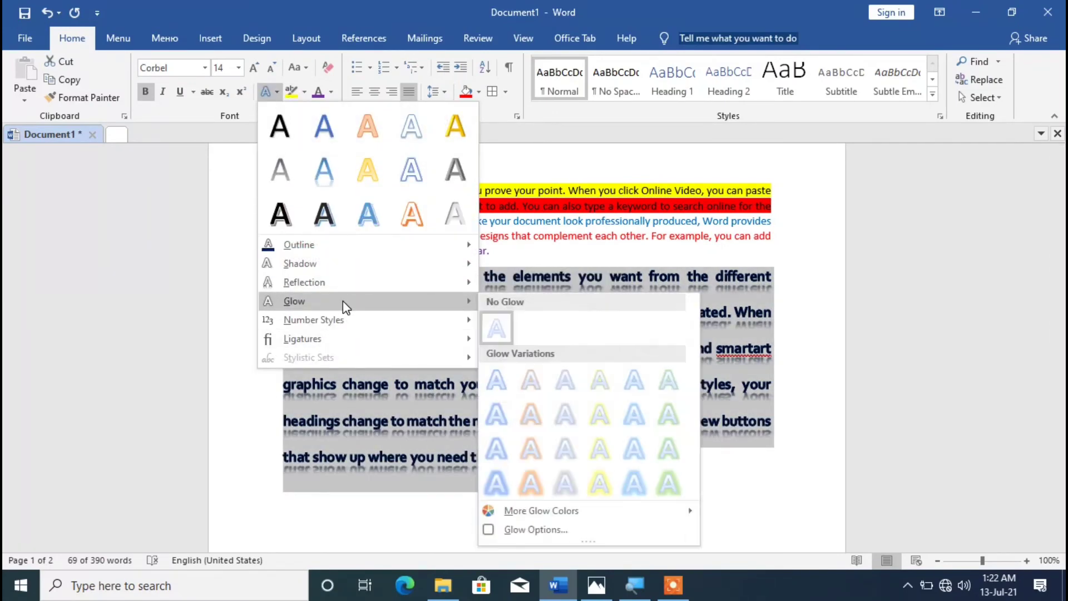
pyautogui.click(531, 484)
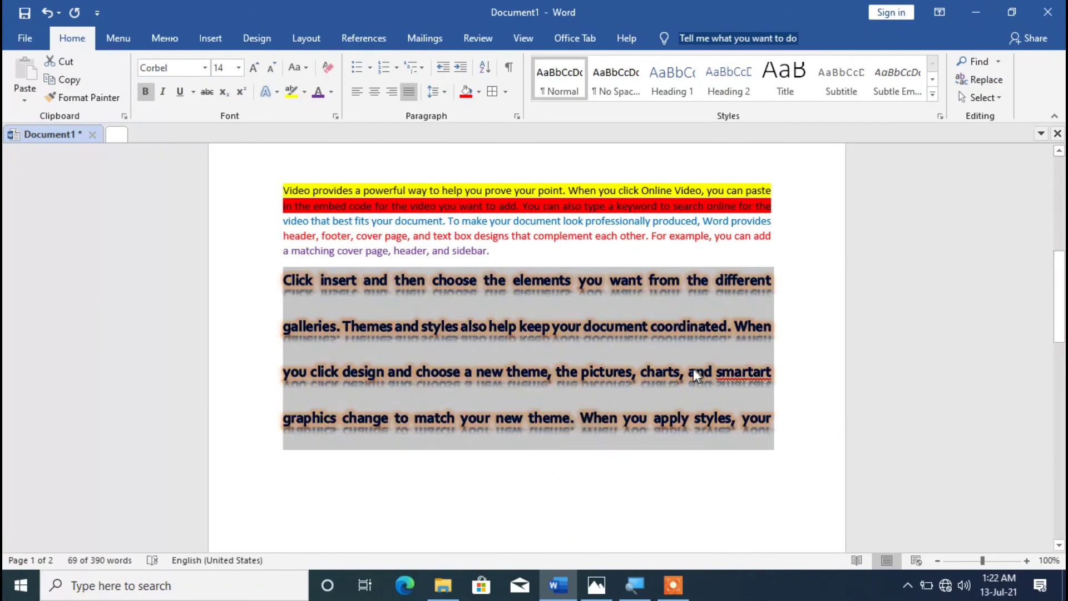
# Step: Highlight the "Click insert" paragraph in yellow and review it on the page
pyautogui.click(277, 93)
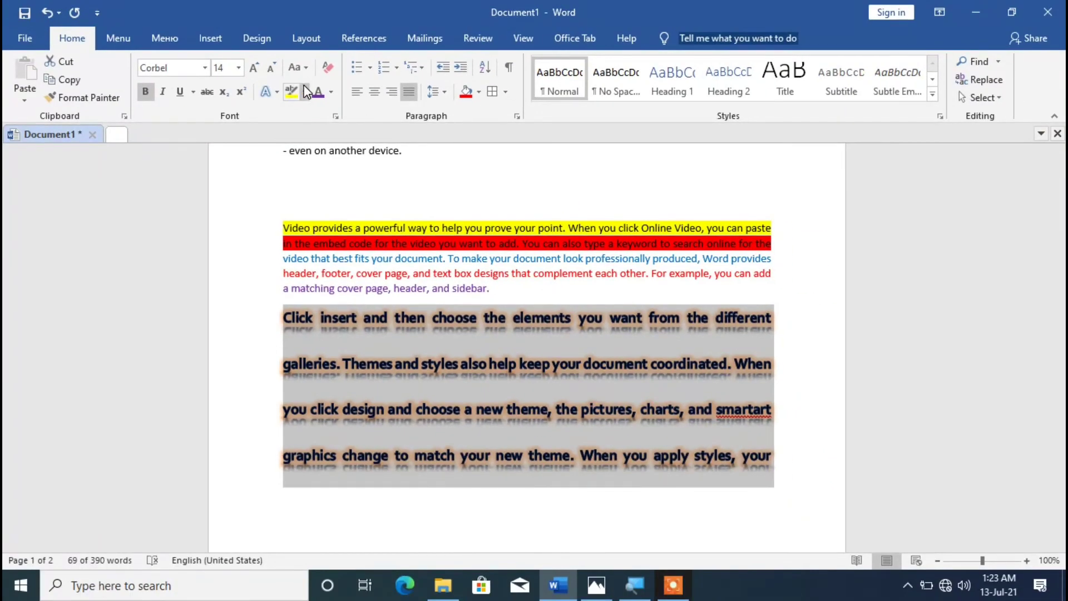
pyautogui.click(312, 90)
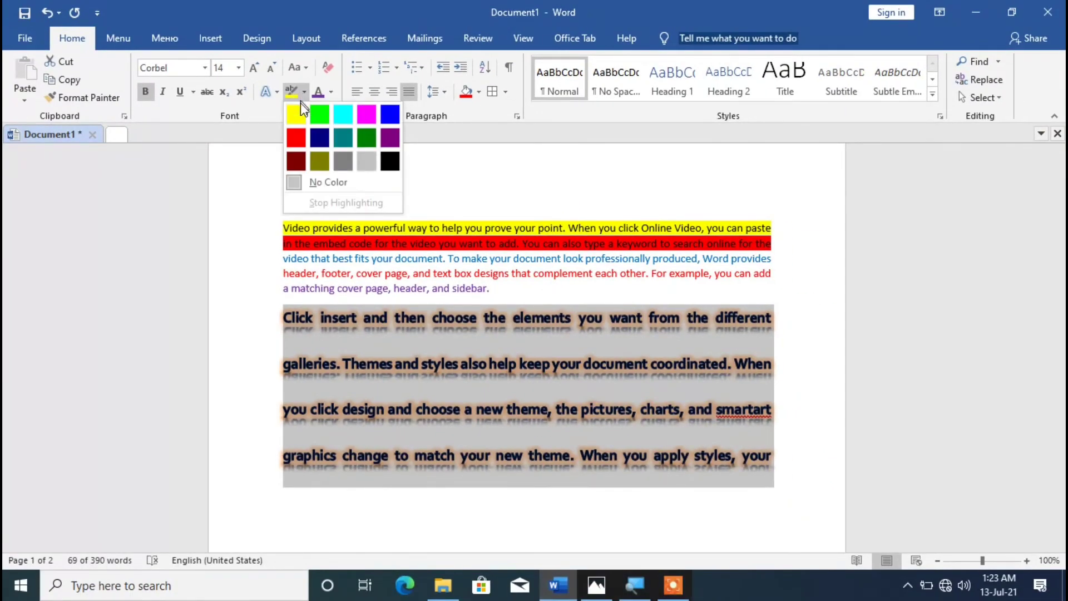
pyautogui.click(300, 118)
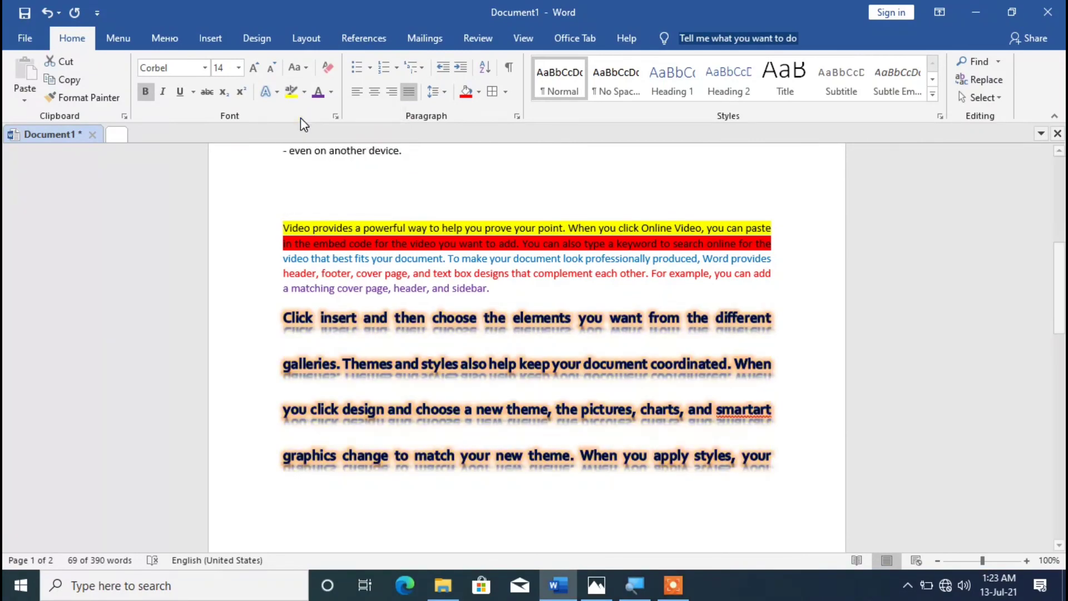
pyautogui.scroll(3, 552, 549)
pyautogui.click(552, 550)
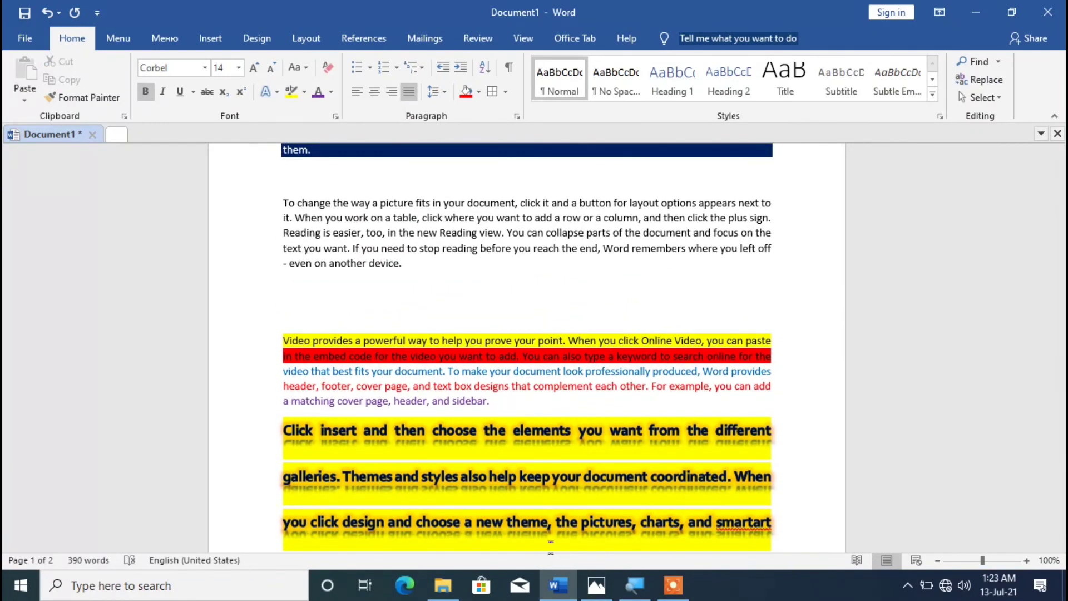
pyautogui.scroll(-3, 547, 444)
pyautogui.scroll(-3, 549, 389)
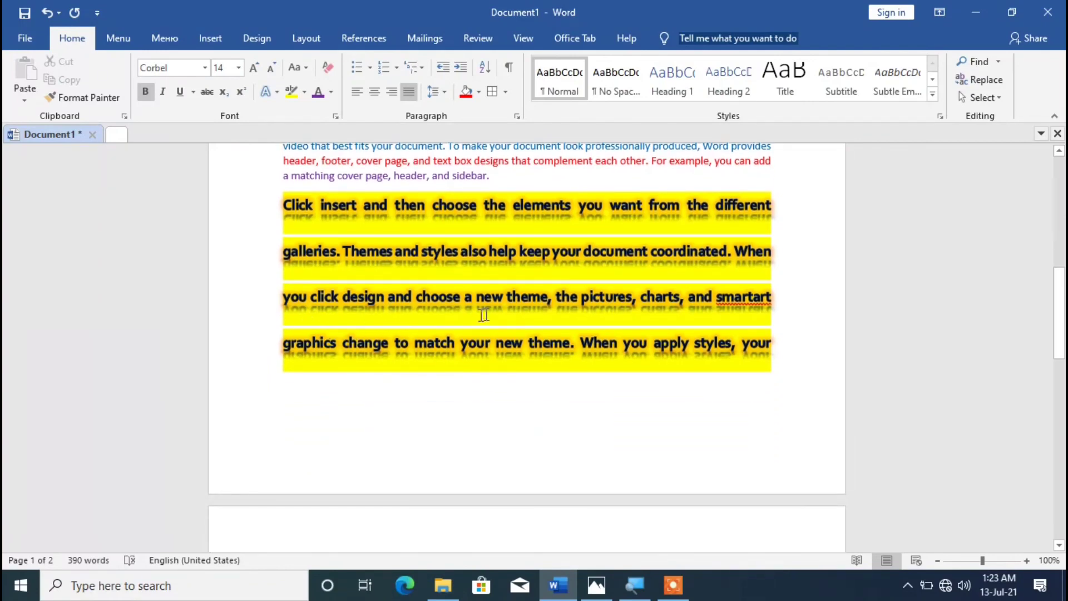
# Step: Highlight the paragraph beginning "To change the way a picture fits" in green
pyautogui.scroll(9, 585, 325)
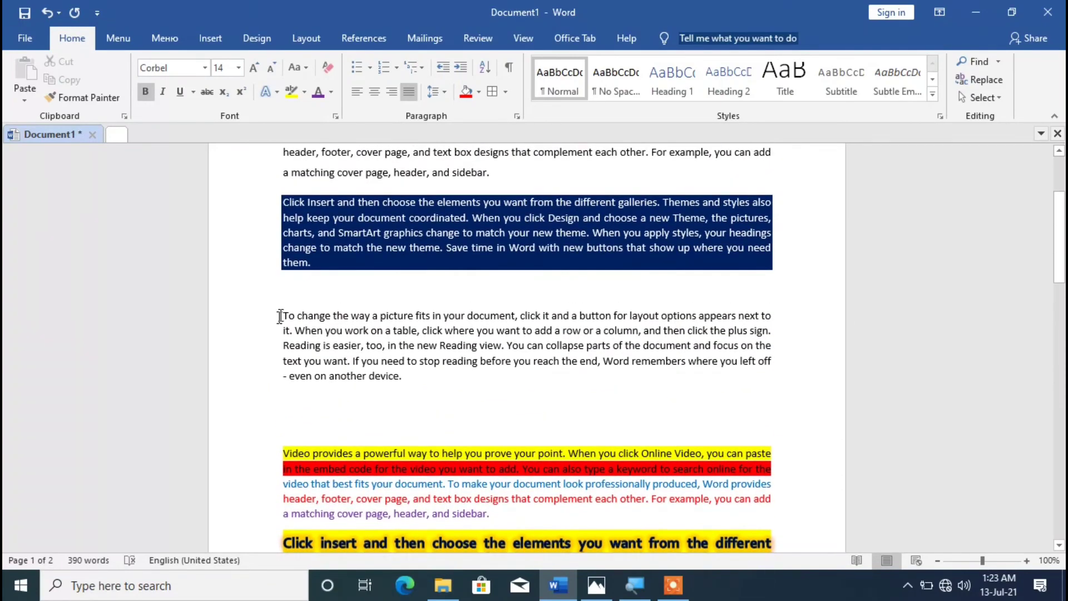
pyautogui.moveTo(283, 314); pyautogui.dragTo(402, 443)
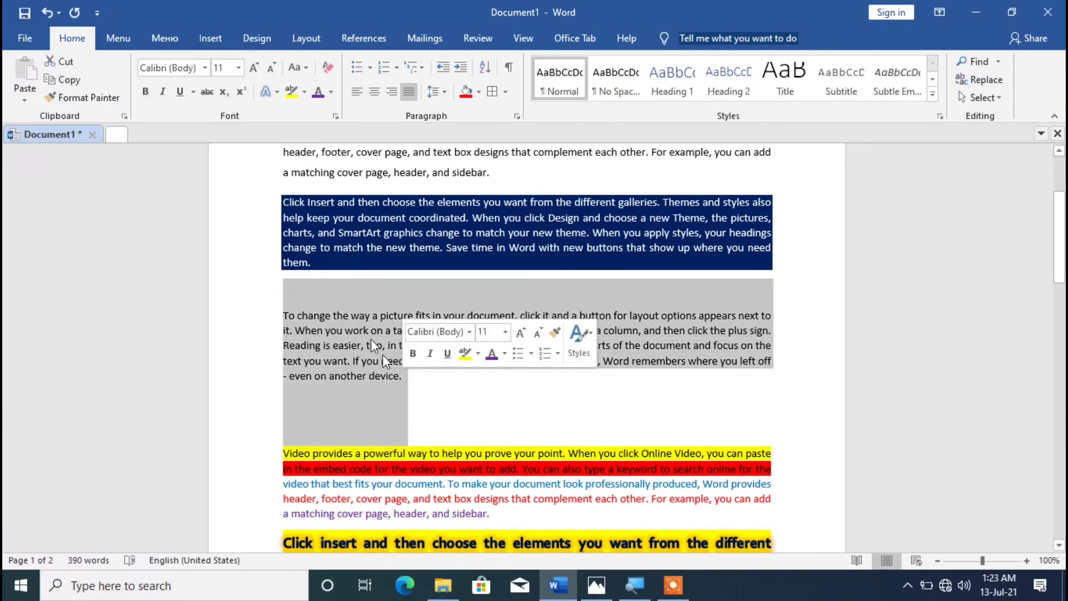
pyautogui.click(305, 92)
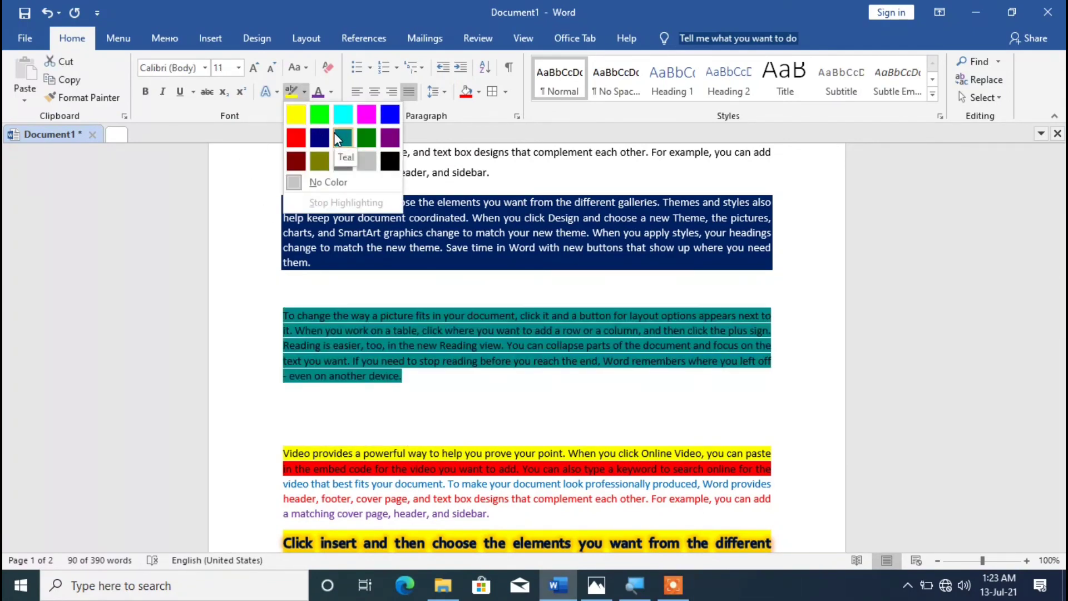
pyautogui.click(366, 137)
pyautogui.click(370, 148)
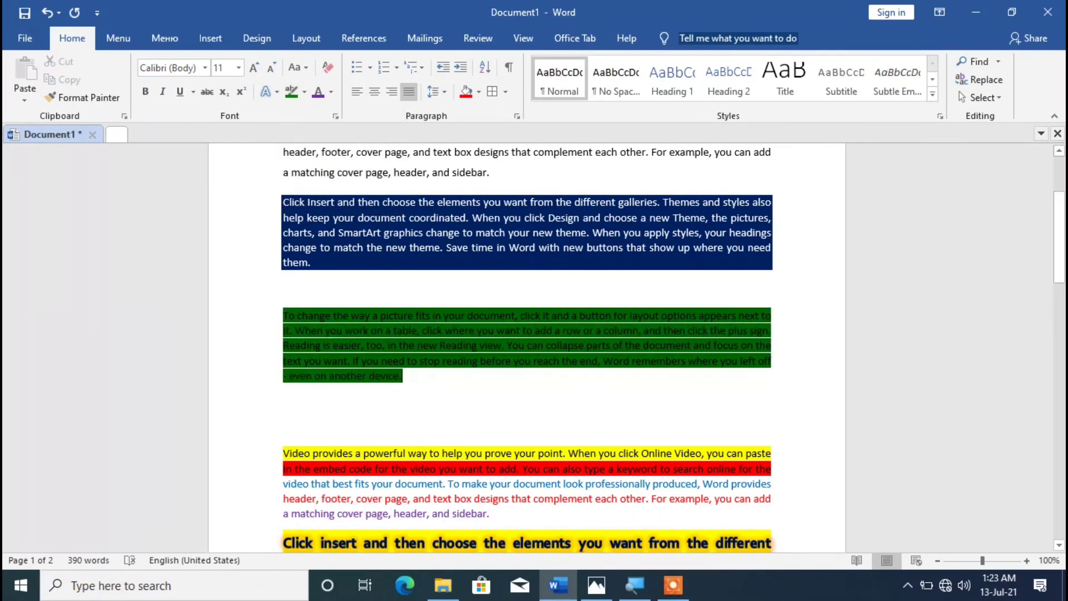
pyautogui.scroll(-1, 369, 148)
pyautogui.scroll(-1, 379, 332)
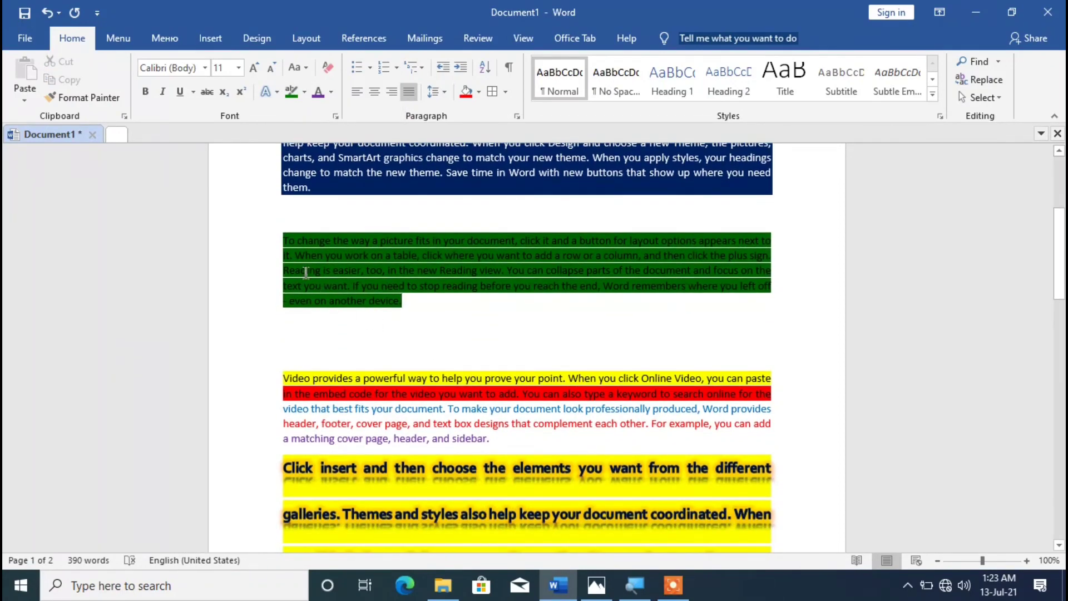
pyautogui.scroll(1, 434, 259)
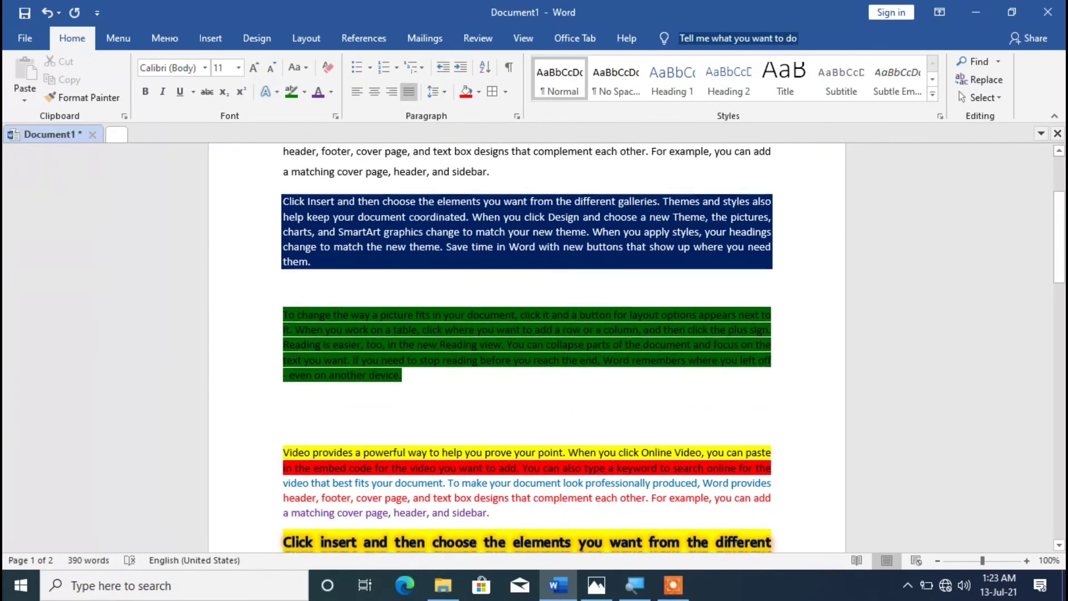